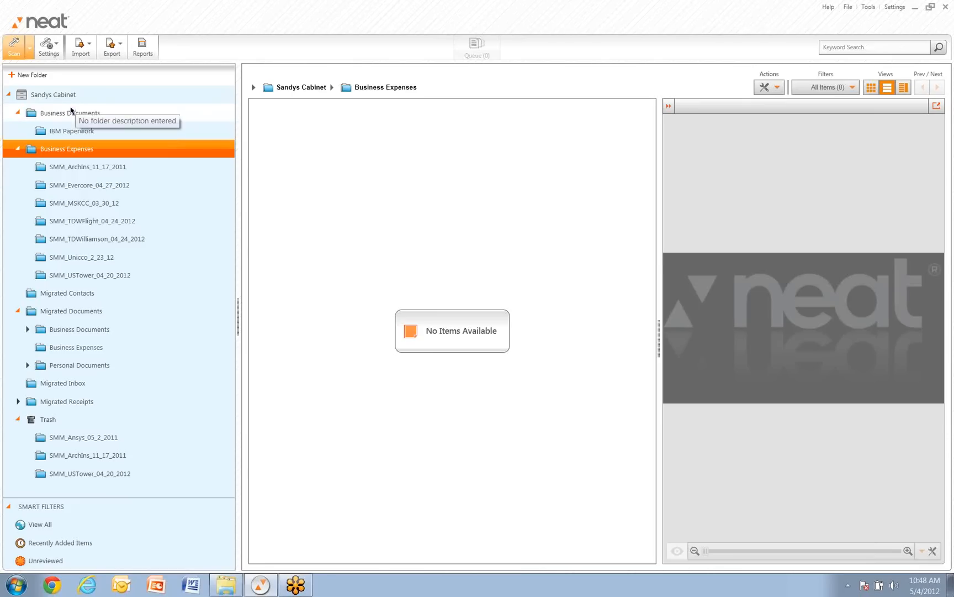
Step: Open the Sandys Cabinet dashboard listing 81 folders, 295 receipts, 43 documents and 0 contacts
{"action": "left_click", "coordinate": [69, 96]}
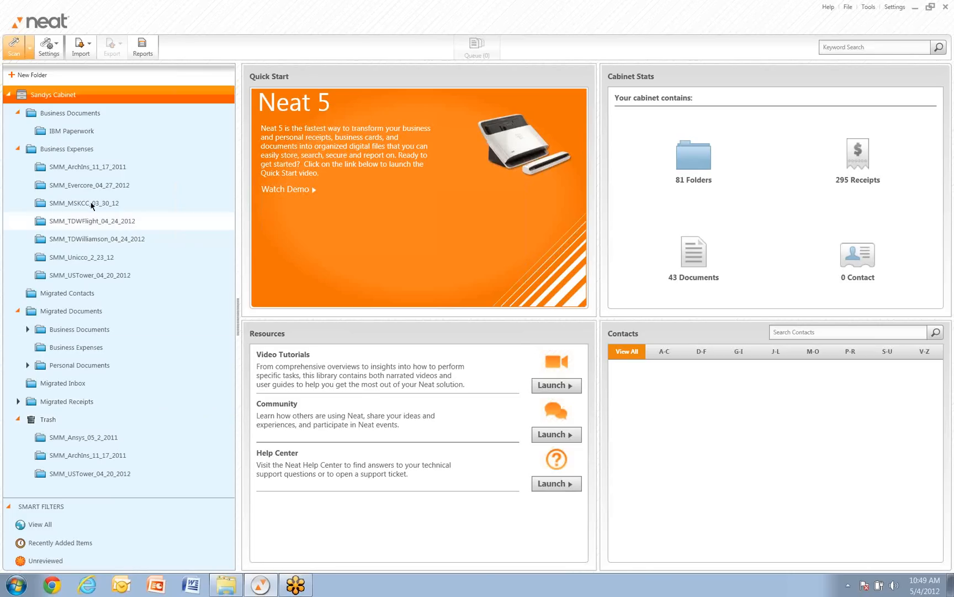
Step: Create folder SMM_Ansys_05_02_2011 under Business Expenses, described as 'TM1 Developer Class'
{"action": "right_click", "coordinate": [89, 150]}
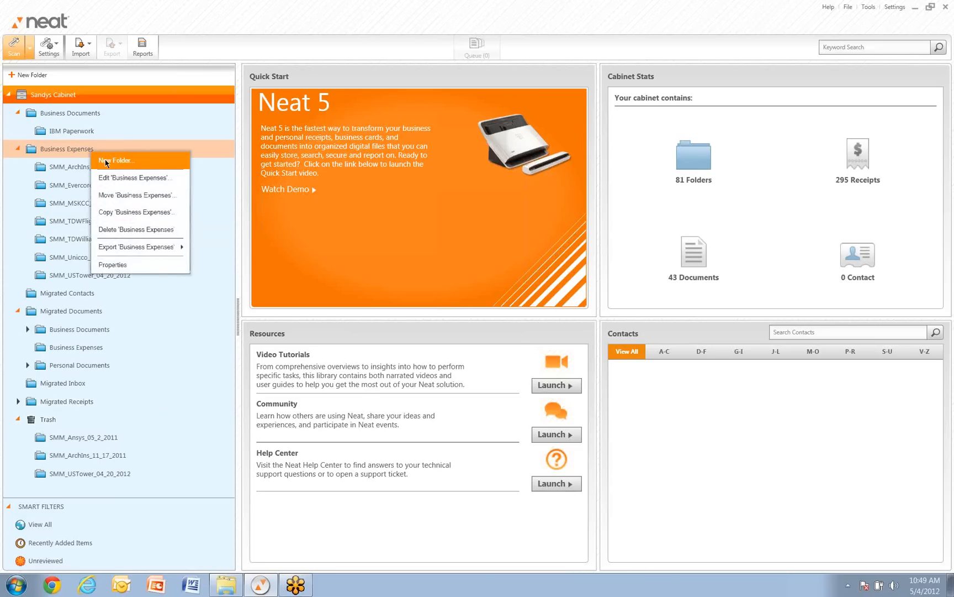
{"action": "left_click", "coordinate": [111, 161]}
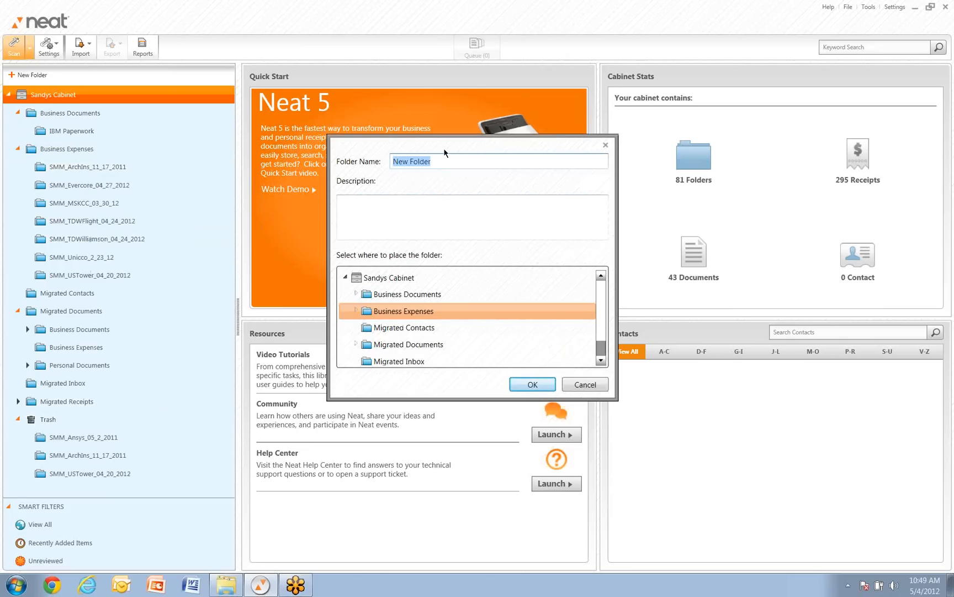
{"action": "type", "text": "SMM"}
{"action": "type", "text": "Anys"}
{"action": "type", "text": "y"}
{"action": "key", "text": "BackSpace"}
{"action": "key", "text": "BackSpace"}
{"action": "key", "text": "BackSpace"}
{"action": "type", "text": "sys_05_02_2011"}
{"action": "left_click", "coordinate": [407, 205]}
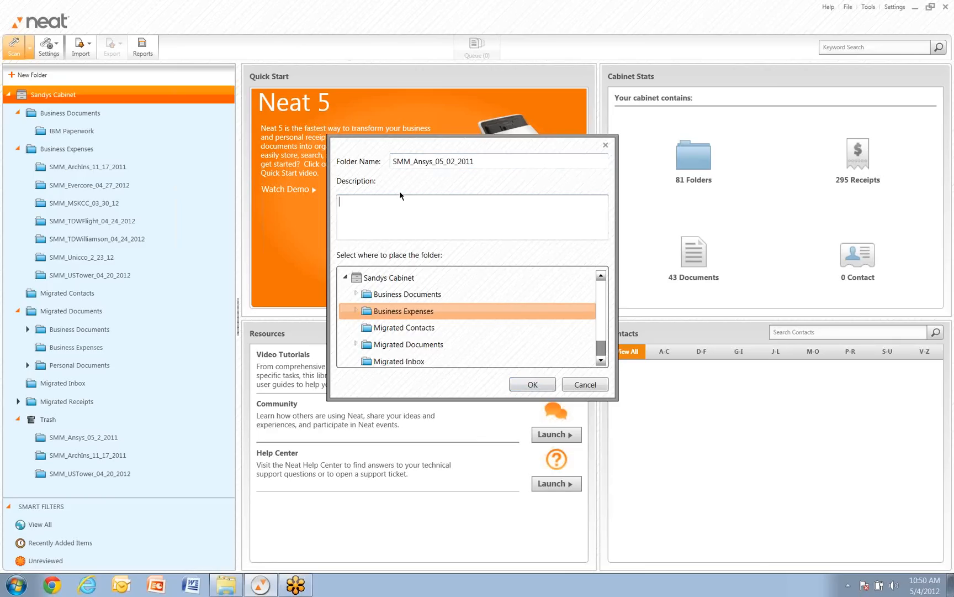
{"action": "type", "text": "TM1"}
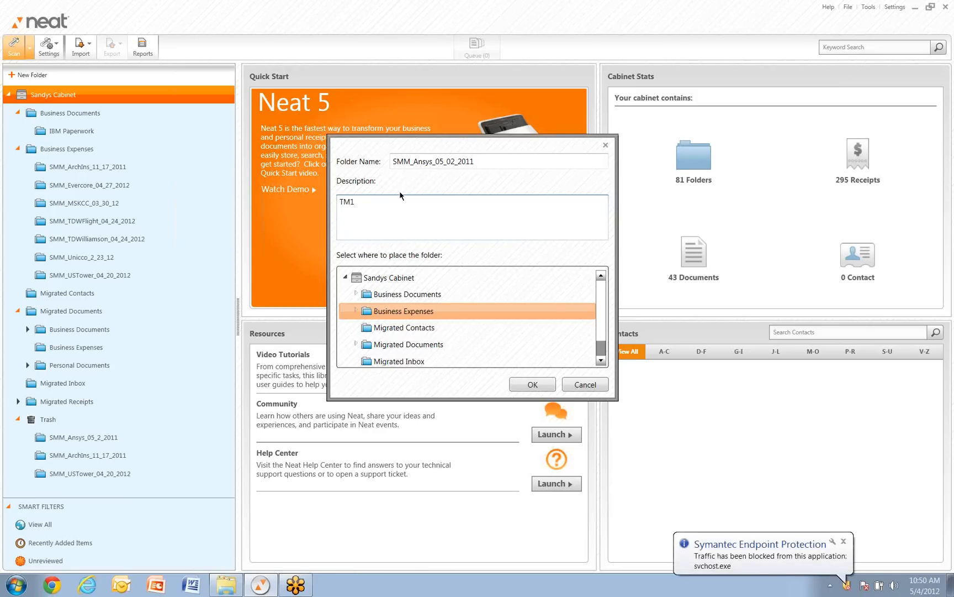
{"action": "type", "text": " Devel"}
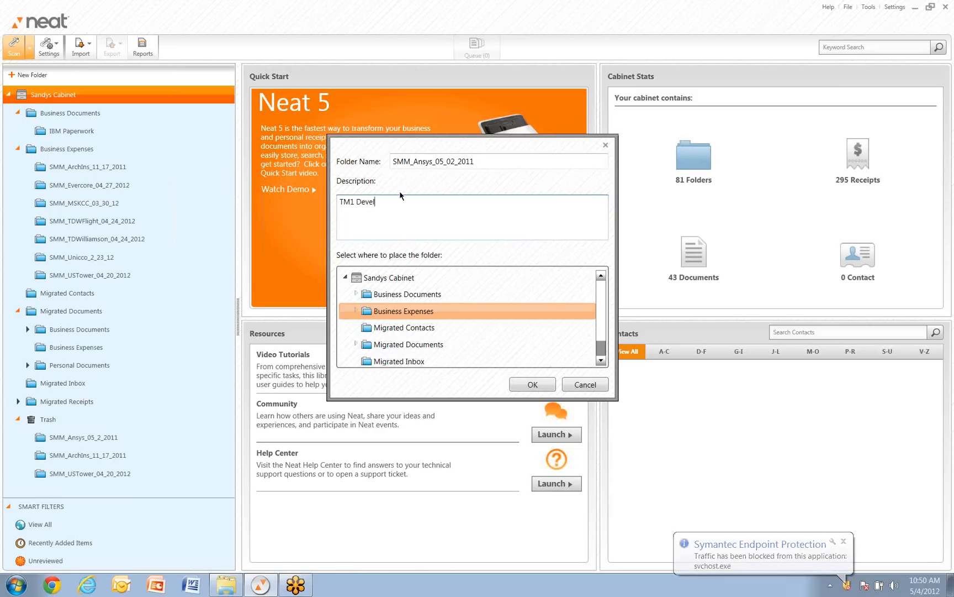
{"action": "type", "text": "oper Class"}
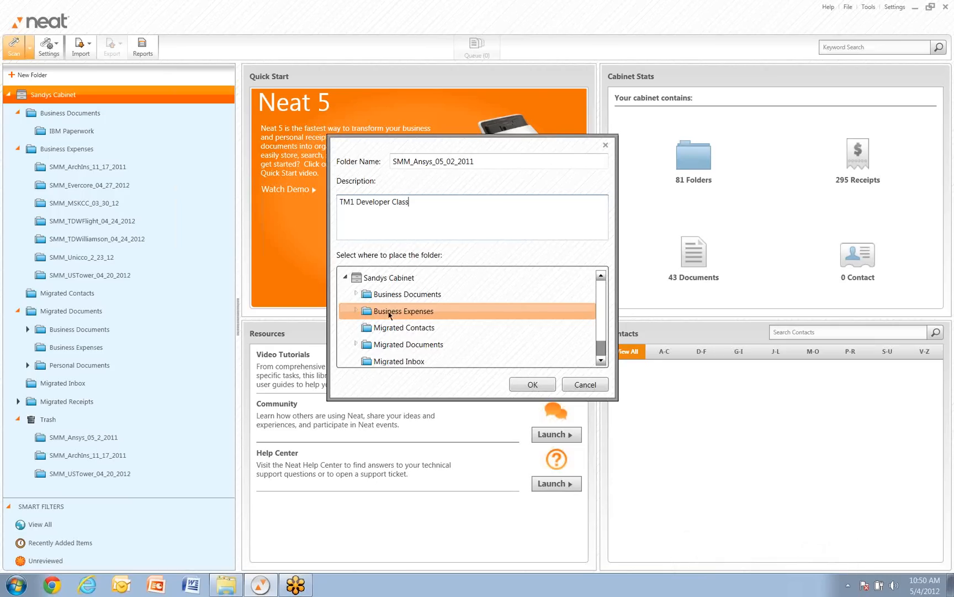
{"action": "left_click", "coordinate": [519, 381]}
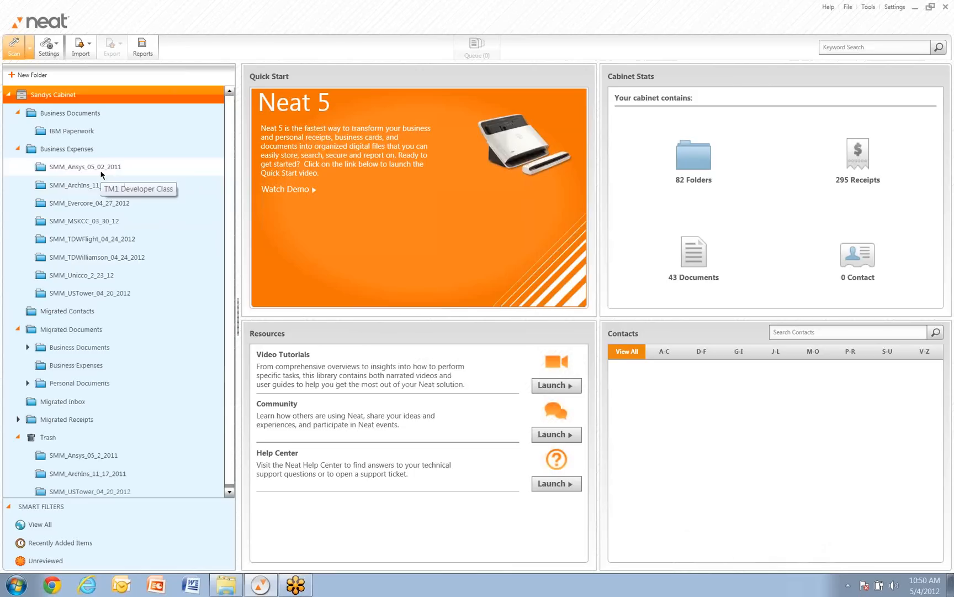
Step: Open the empty SMM_Ansys_05_02_2011 folder and check the Processing Queue's one pending receipt
{"action": "left_click", "coordinate": [101, 174]}
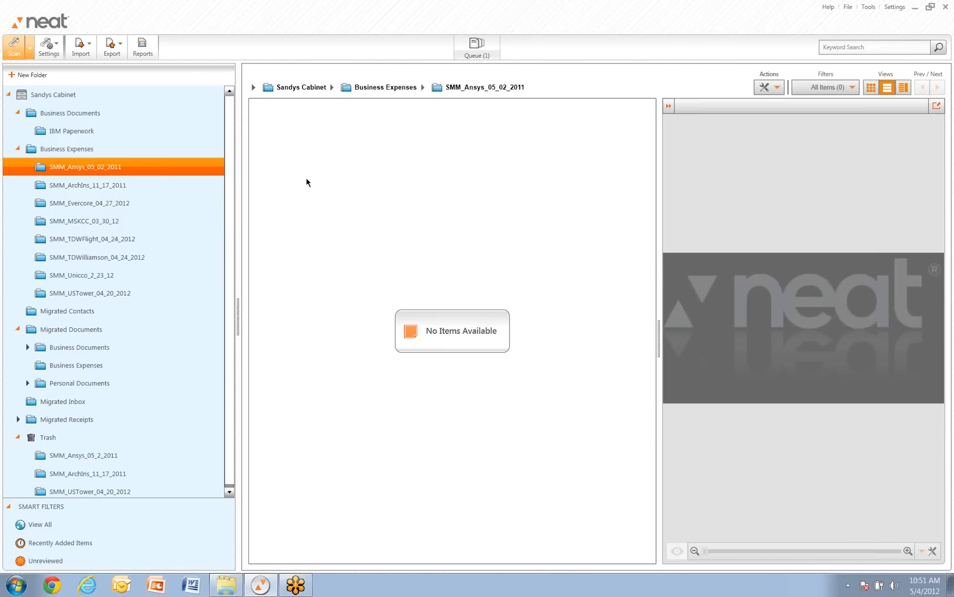
{"action": "left_click", "coordinate": [473, 56]}
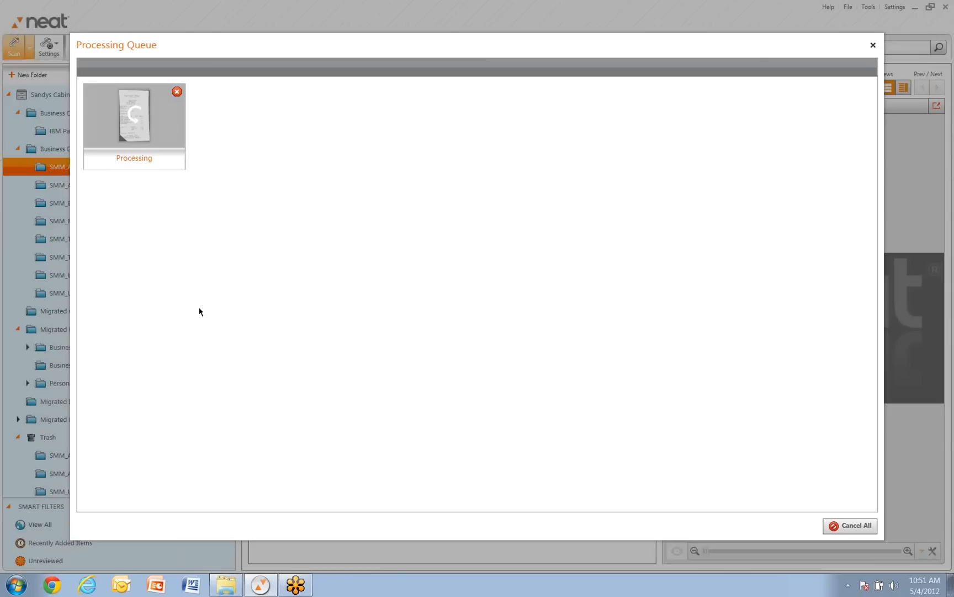
Step: Select the $5.70 Chestnut Mobil receipt and compare its original and optimized images
{"action": "key", "text": "Escape"}
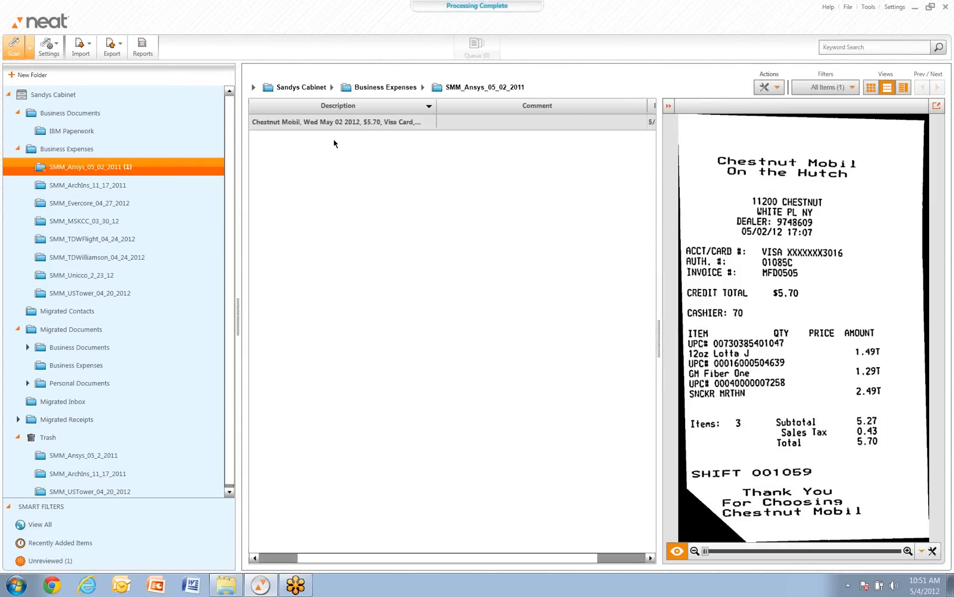
{"action": "left_click", "coordinate": [373, 126]}
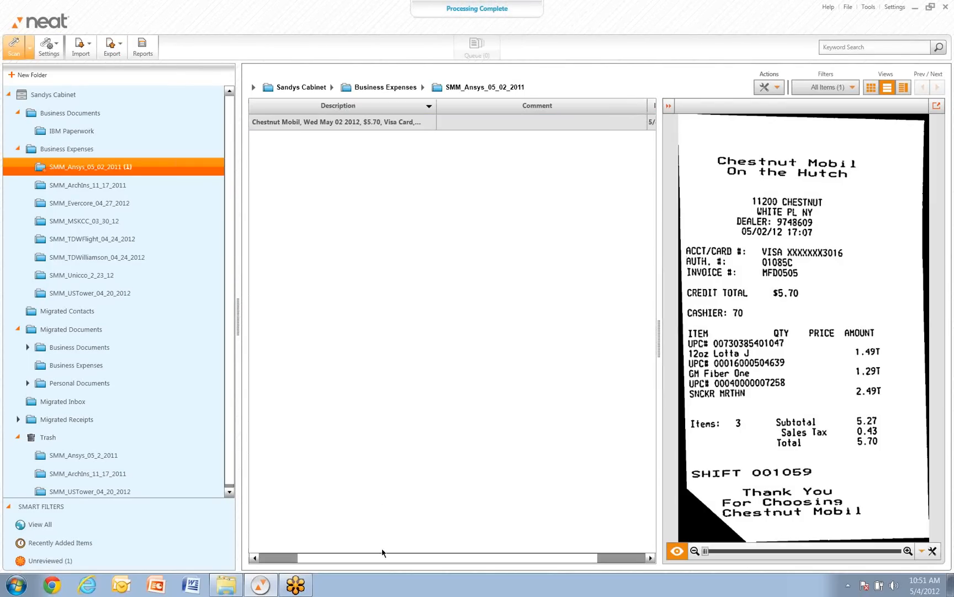
{"action": "left_click_drag", "start_coordinate": [380, 556], "coordinate": [283, 545]}
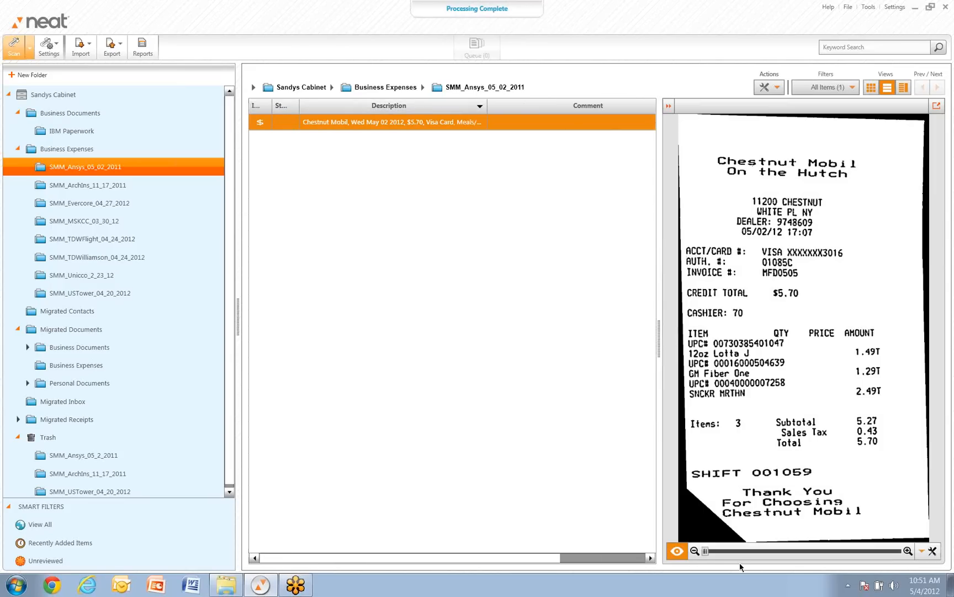
{"action": "left_click", "coordinate": [677, 551]}
{"action": "left_click", "coordinate": [676, 551]}
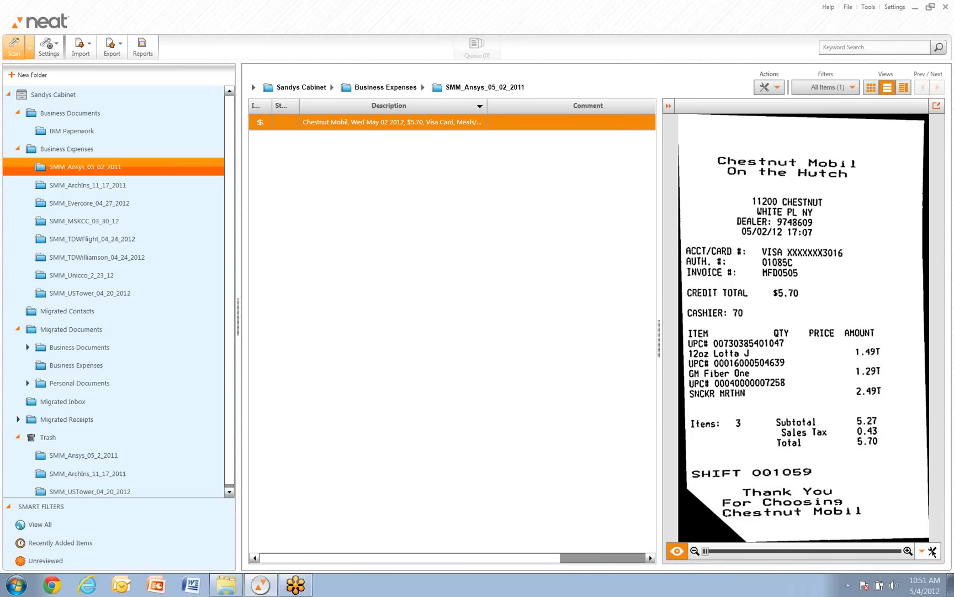
{"action": "left_click", "coordinate": [932, 552]}
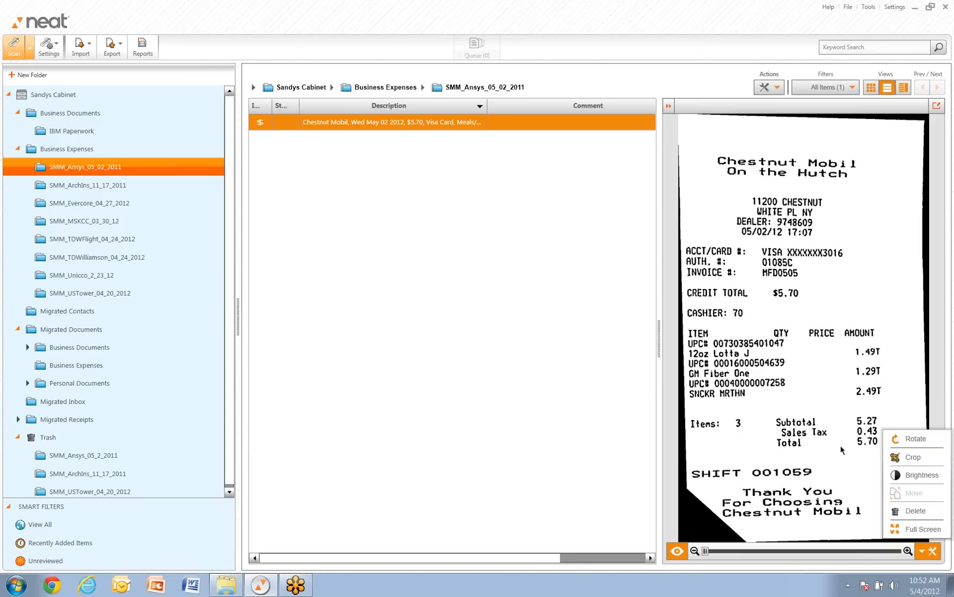
{"action": "left_click", "coordinate": [352, 205]}
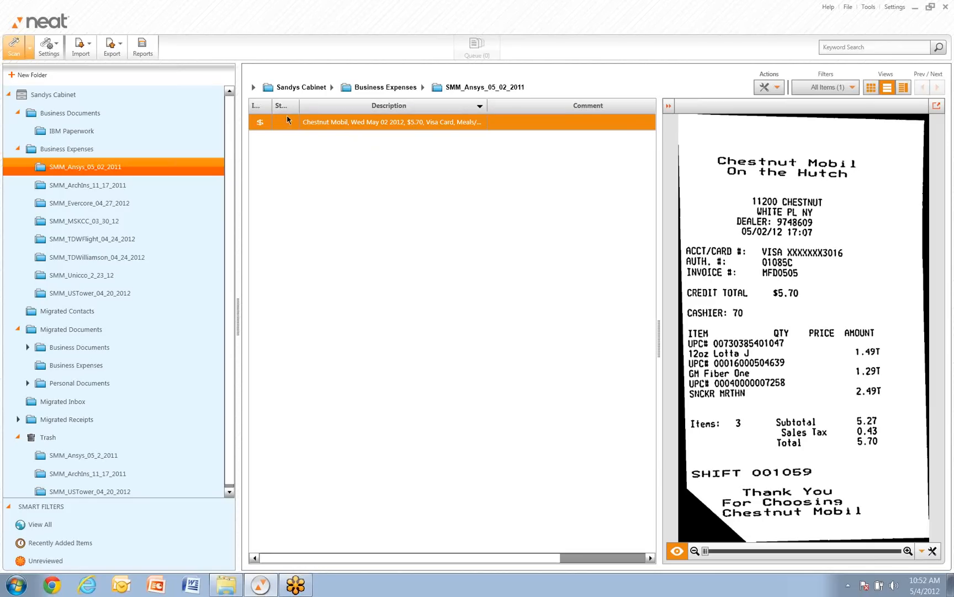
Step: Open the Chestnut Mobil receipt form, keeping Item Type Receipt and category Meals/Restaurant
{"action": "right_click", "coordinate": [308, 108]}
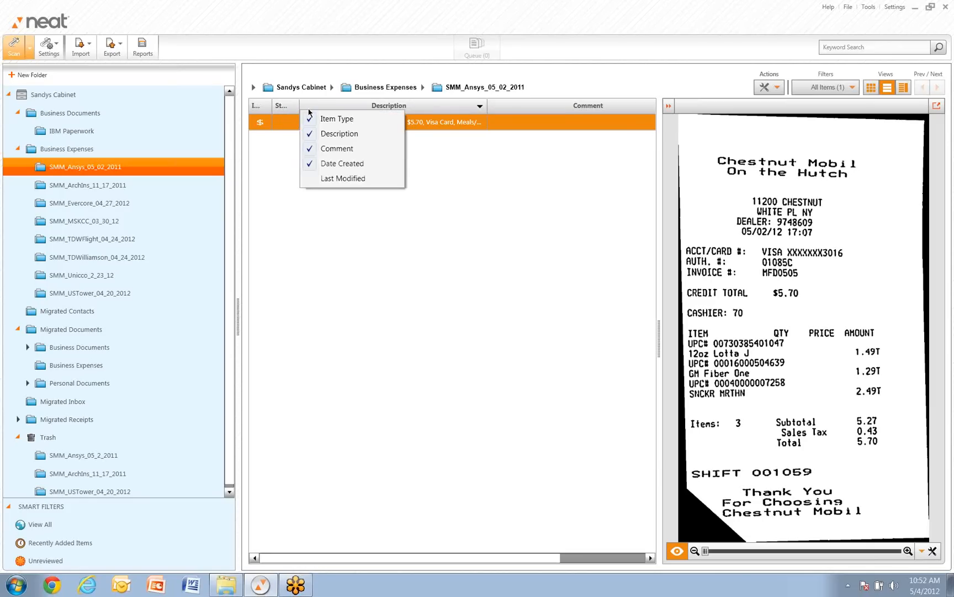
{"action": "left_click", "coordinate": [295, 193]}
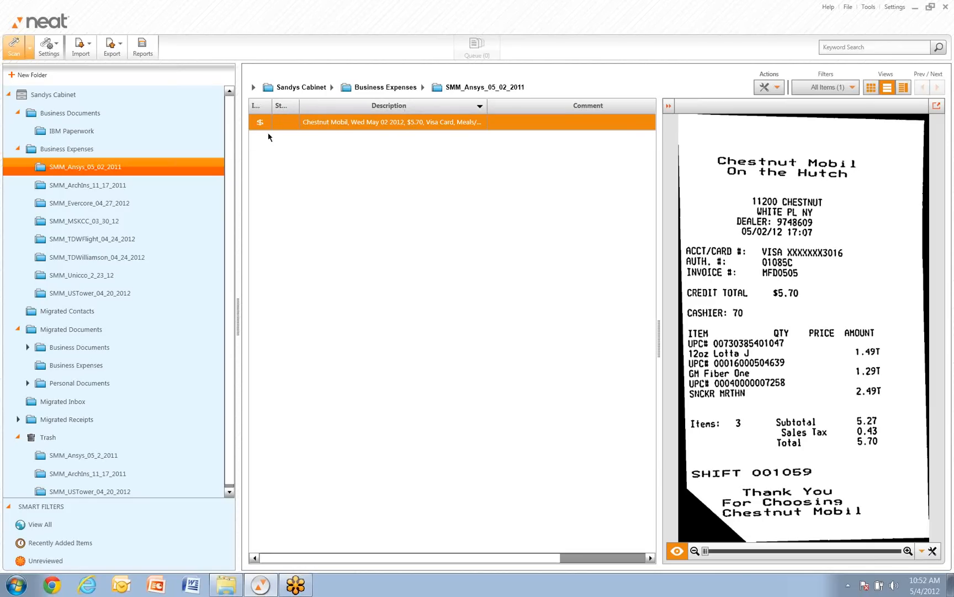
{"action": "double_click", "coordinate": [302, 122]}
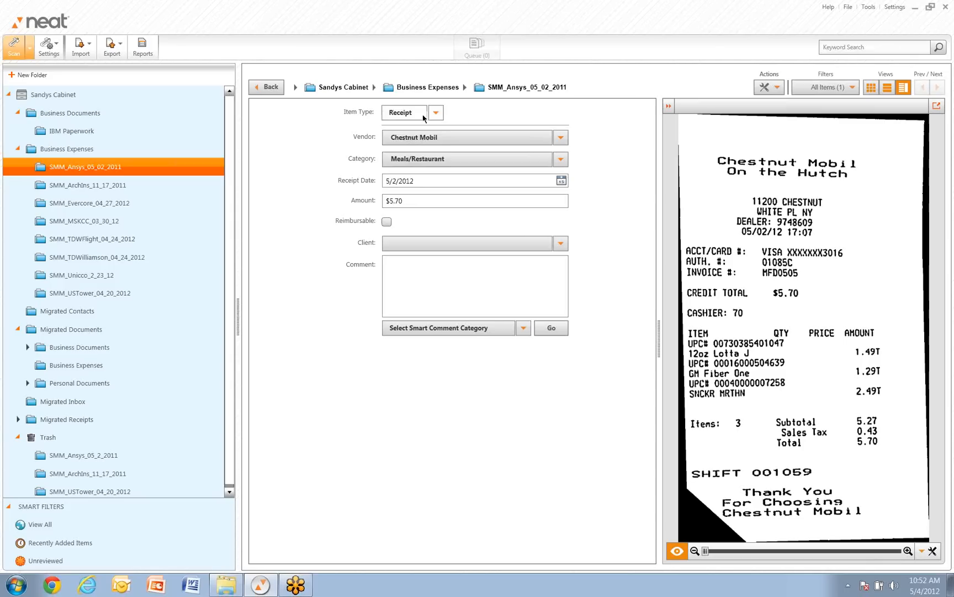
{"action": "left_click", "coordinate": [437, 113]}
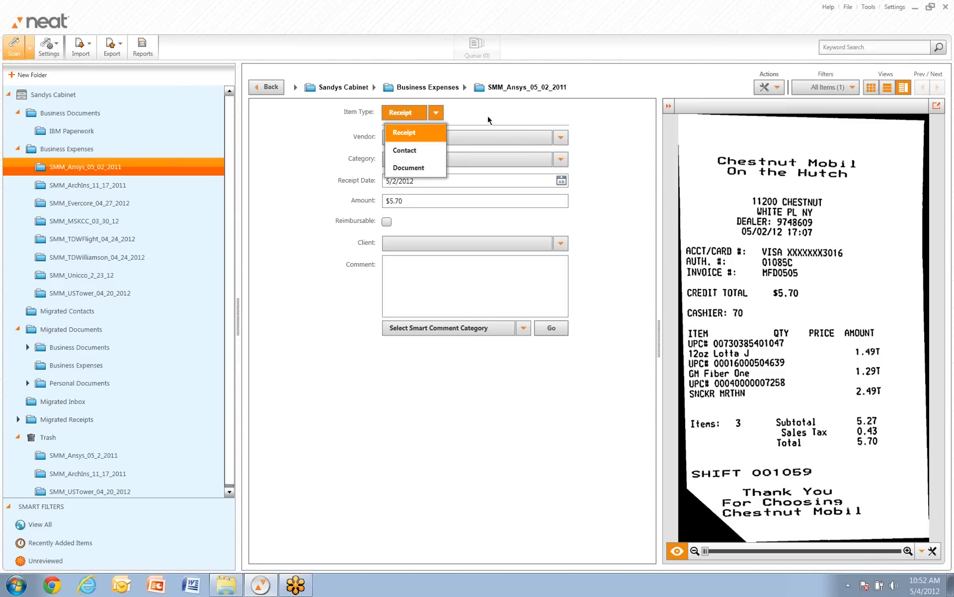
{"action": "left_click", "coordinate": [417, 132]}
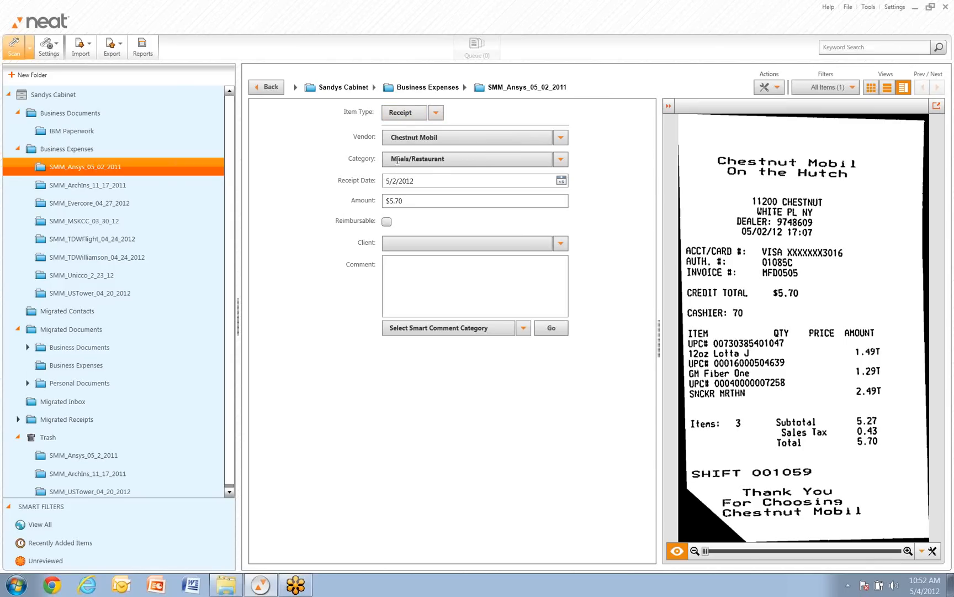
{"action": "left_click", "coordinate": [558, 159]}
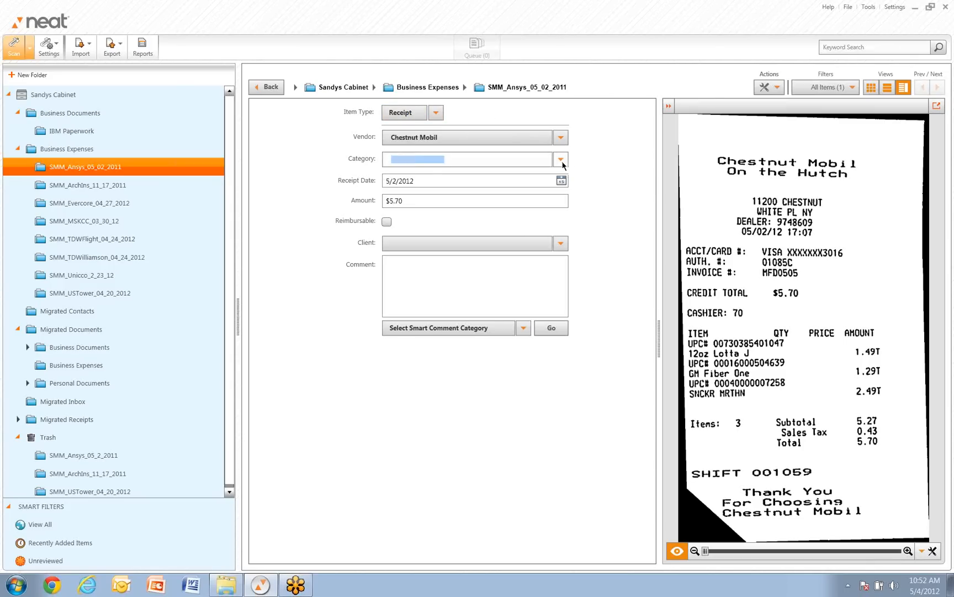
{"action": "left_click", "coordinate": [485, 268]}
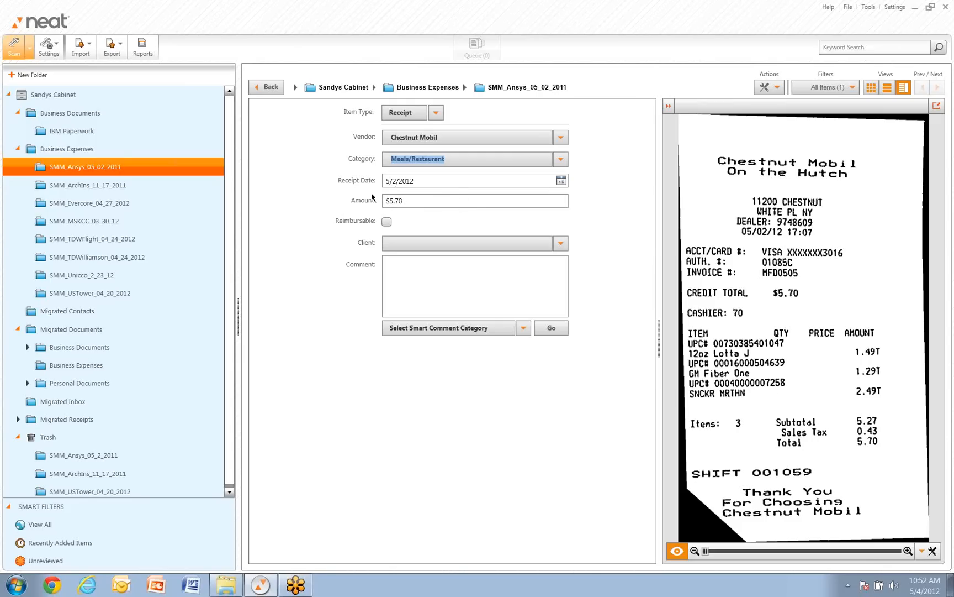
Step: Mark the receipt reimbursable, set client to Ansys, and pick the Meals / Restaurant comment category
{"action": "left_click", "coordinate": [387, 221]}
{"action": "left_click", "coordinate": [497, 236]}
{"action": "type", "text": "Ansys"}
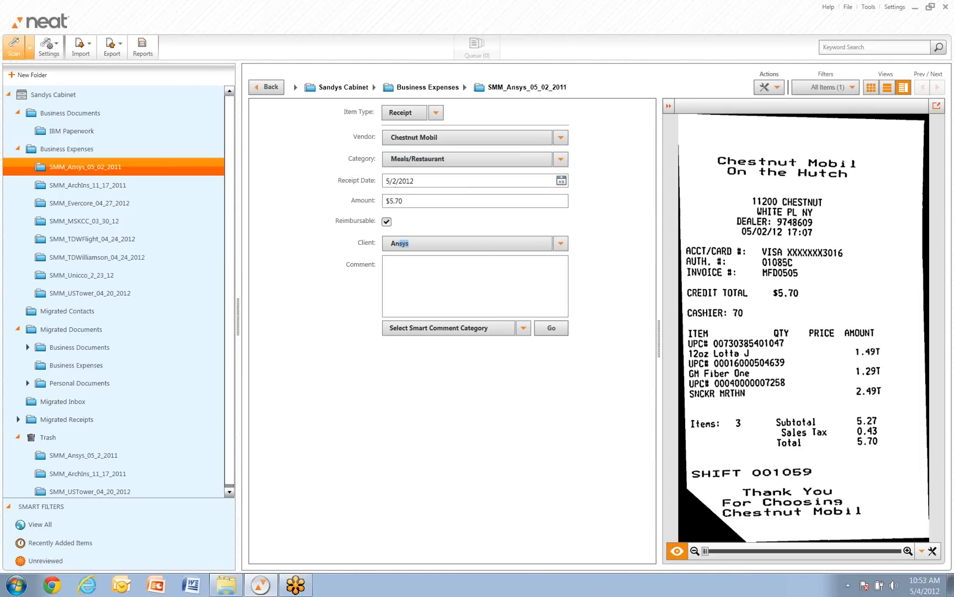
{"action": "key", "text": "Return"}
{"action": "left_click", "coordinate": [489, 299]}
{"action": "left_click", "coordinate": [523, 334]}
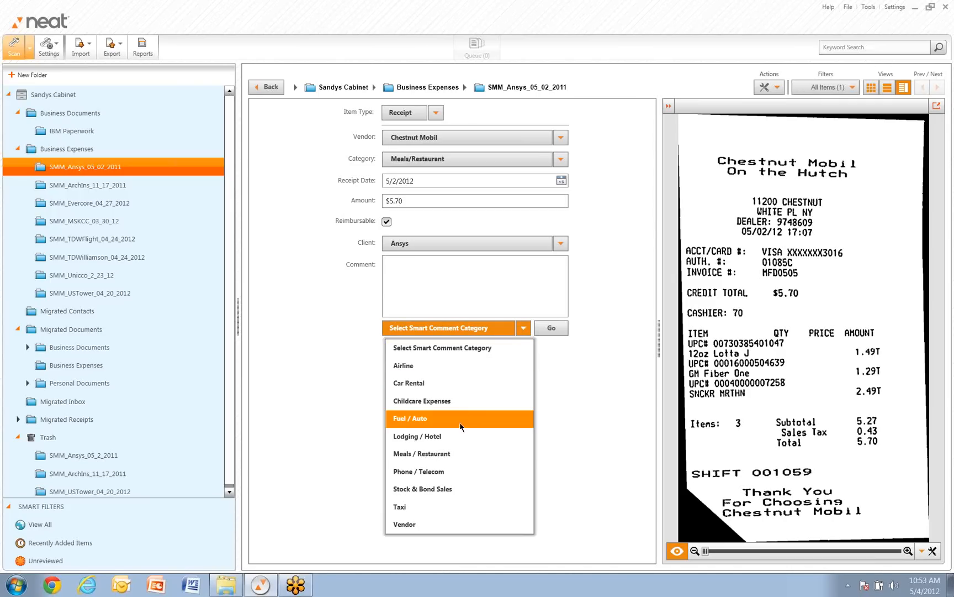
{"action": "left_click", "coordinate": [459, 454]}
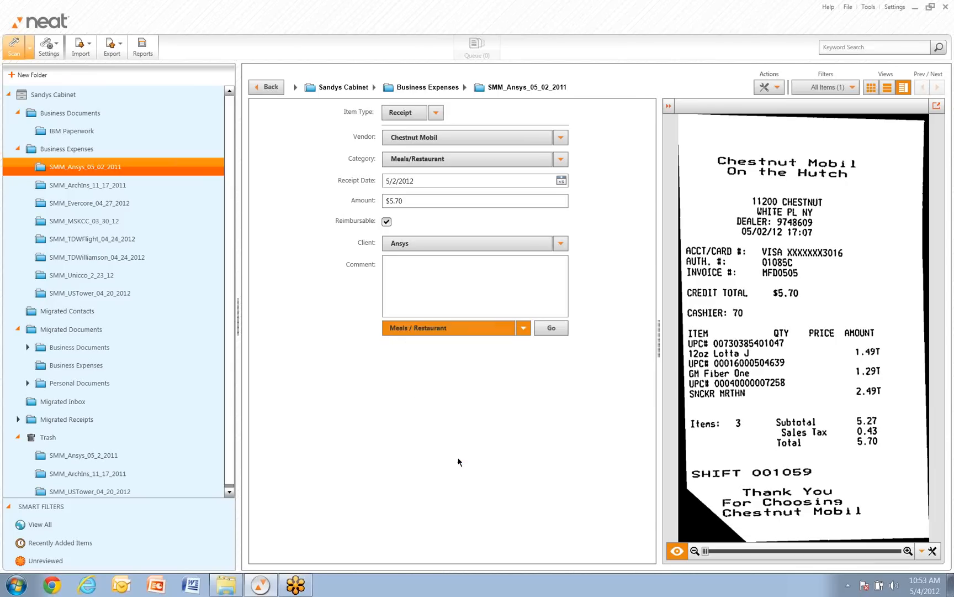
Step: Save a meals smart comment with meal type Other, the attendee's name, and comment 'Snack'
{"action": "left_click", "coordinate": [546, 330]}
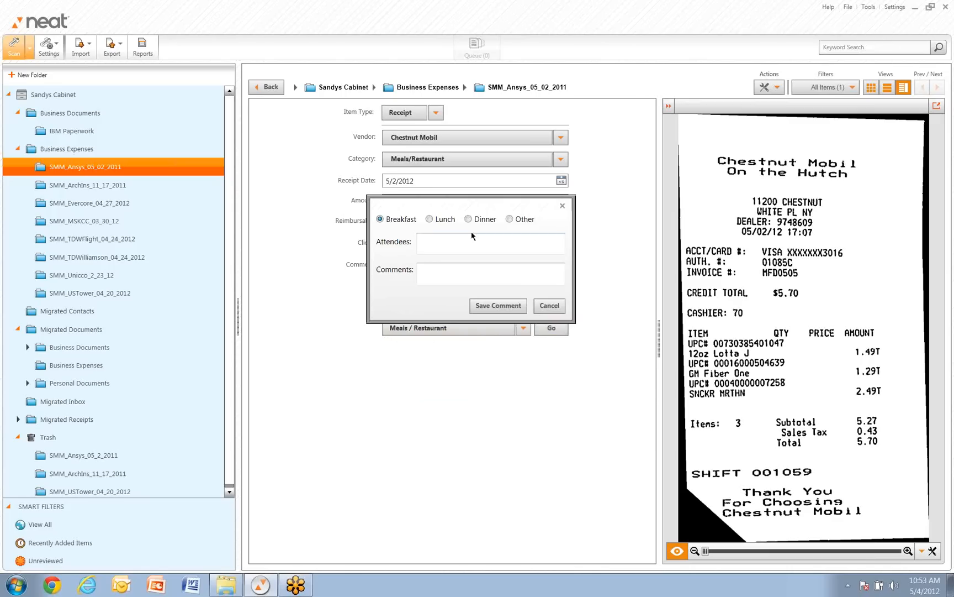
{"action": "left_click", "coordinate": [514, 219]}
{"action": "left_click", "coordinate": [493, 237]}
{"action": "type", "text": "Sandy Midili"}
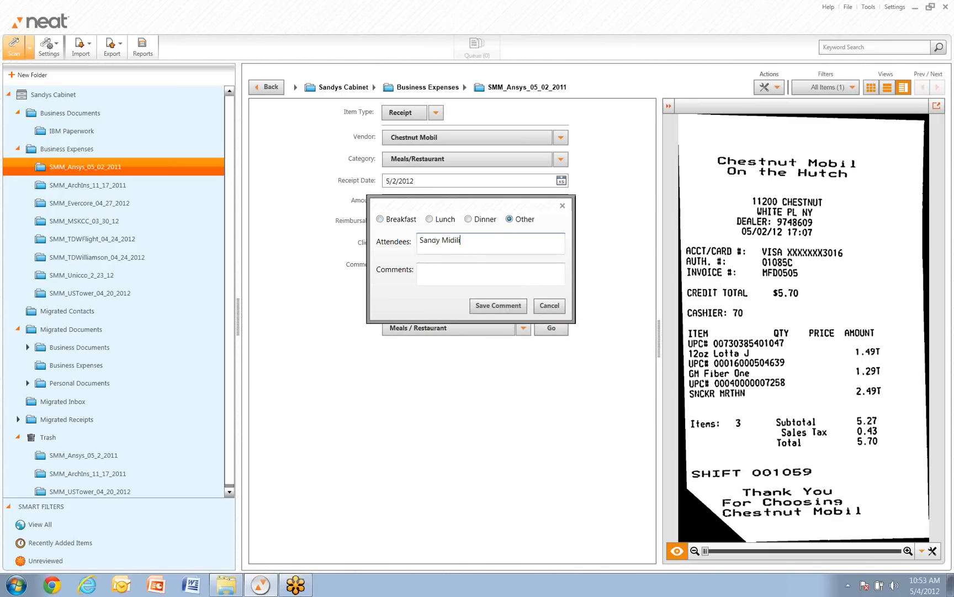
{"action": "key", "text": "Tab"}
{"action": "type", "text": "Snack"}
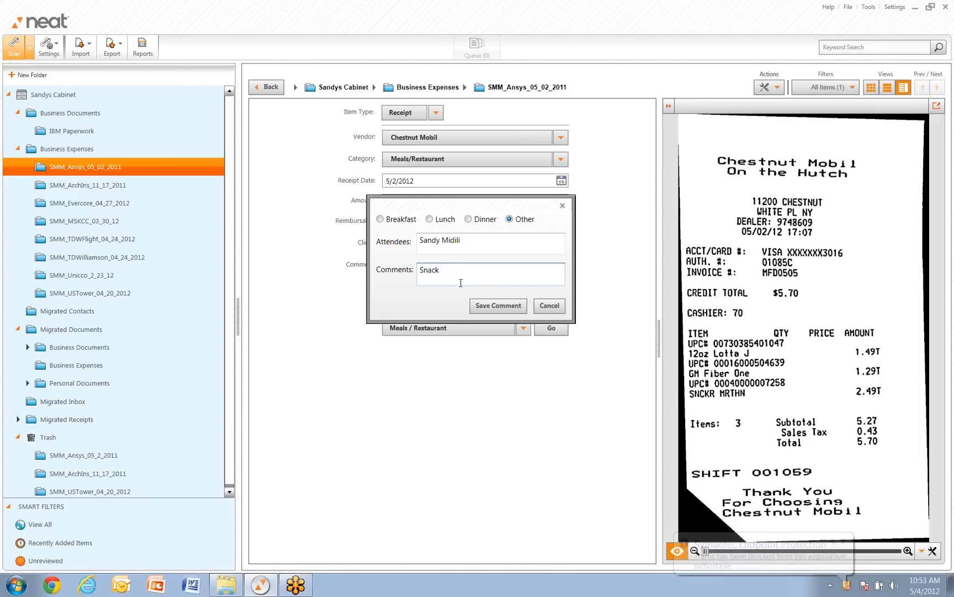
{"action": "left_click", "coordinate": [483, 307]}
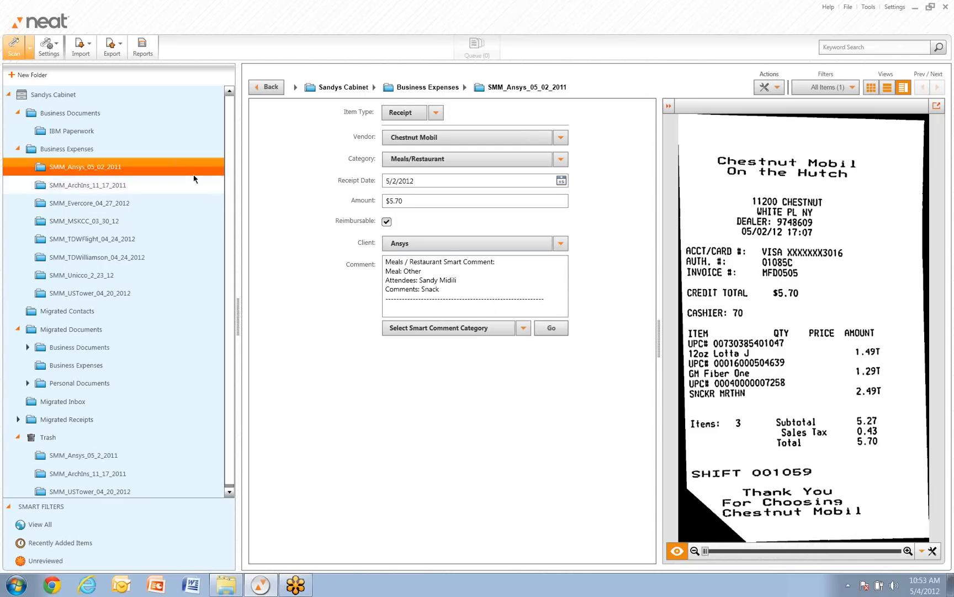
Step: Switch the folder to Thumbnail View and back to List View with preview
{"action": "left_click", "coordinate": [887, 89]}
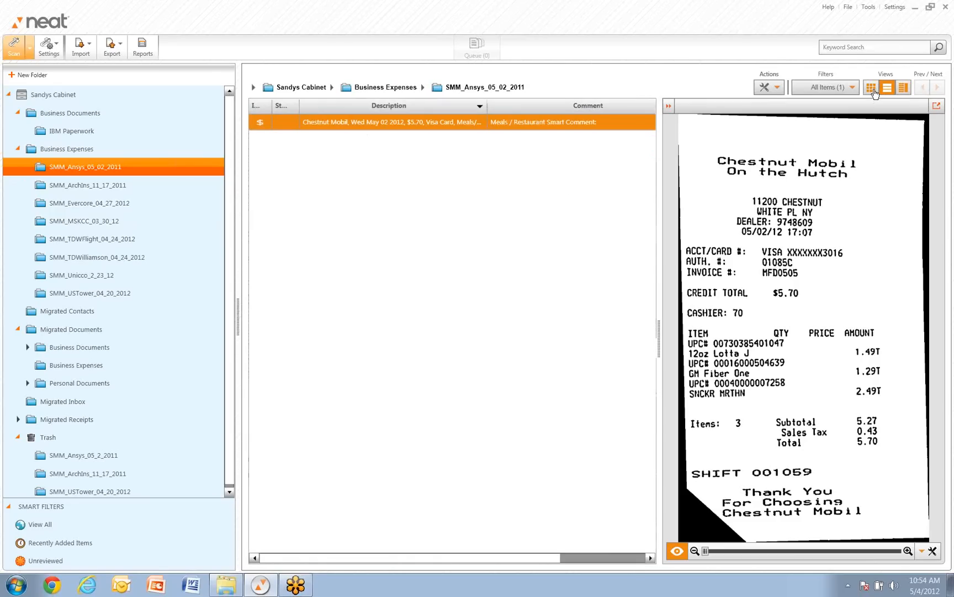
{"action": "left_click", "coordinate": [873, 90]}
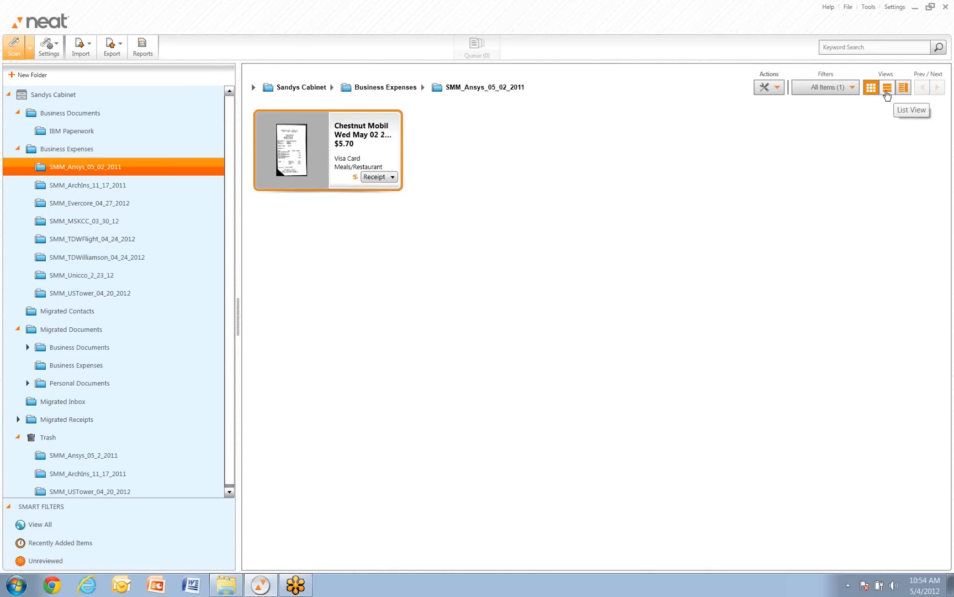
{"action": "left_click", "coordinate": [887, 89]}
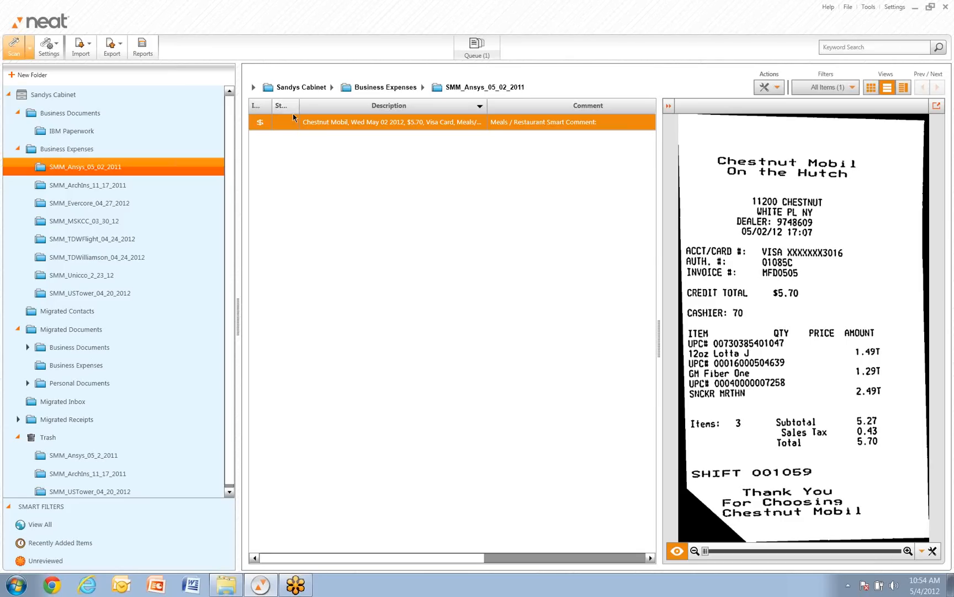
Step: Open the Chestnut Mobil receipt's actions menu, then close it without choosing anything
{"action": "right_click", "coordinate": [311, 118]}
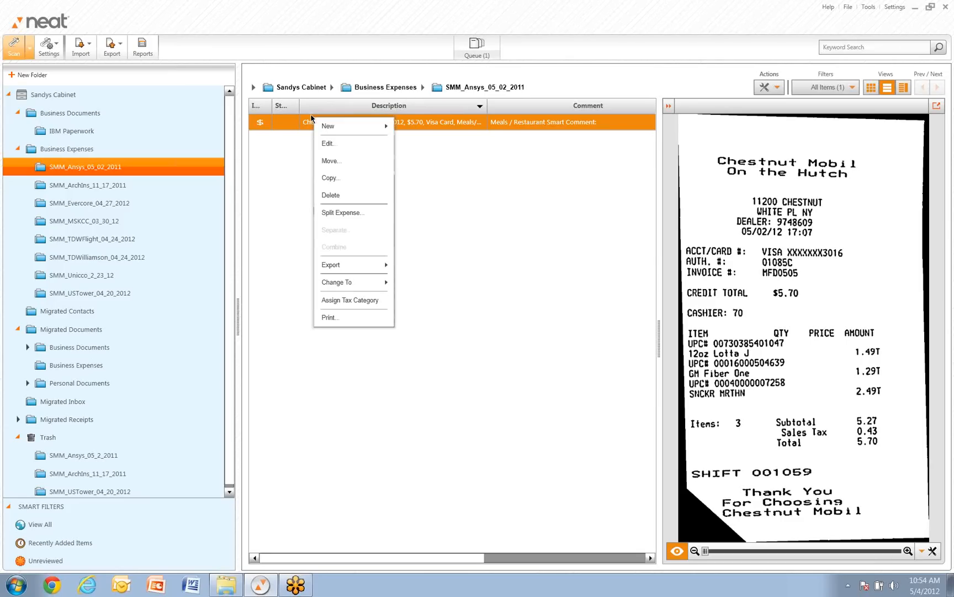
{"action": "left_click", "coordinate": [307, 193]}
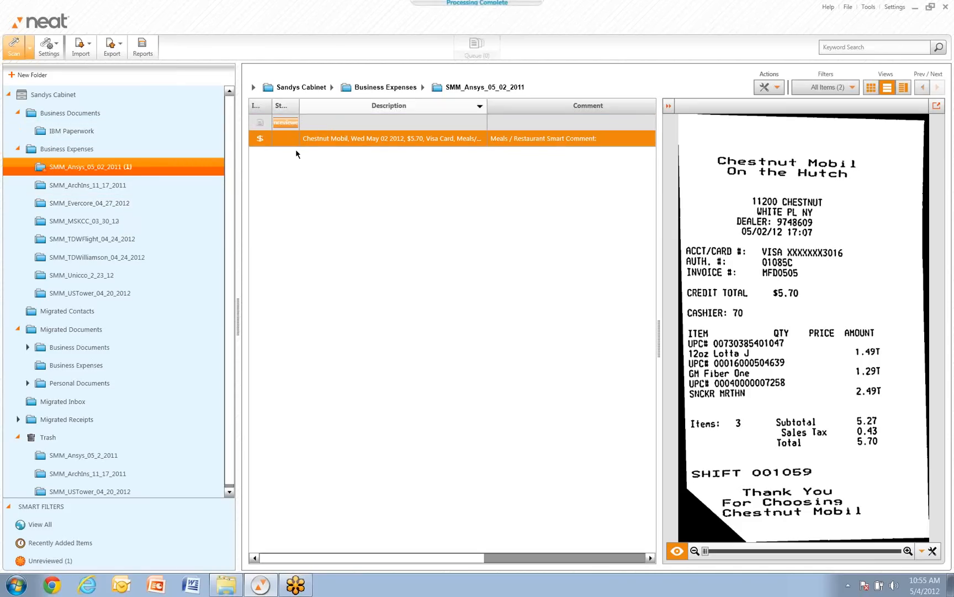
Step: Set the newly scanned Residence Inn item's type to Receipt and return to the item list
{"action": "double_click", "coordinate": [323, 128]}
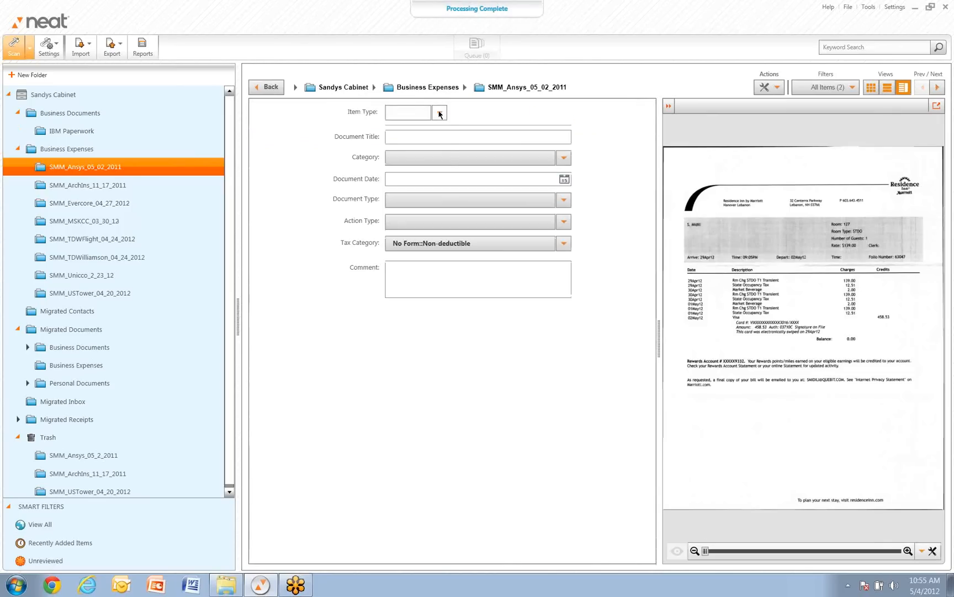
{"action": "left_click", "coordinate": [439, 114]}
{"action": "left_click", "coordinate": [423, 136]}
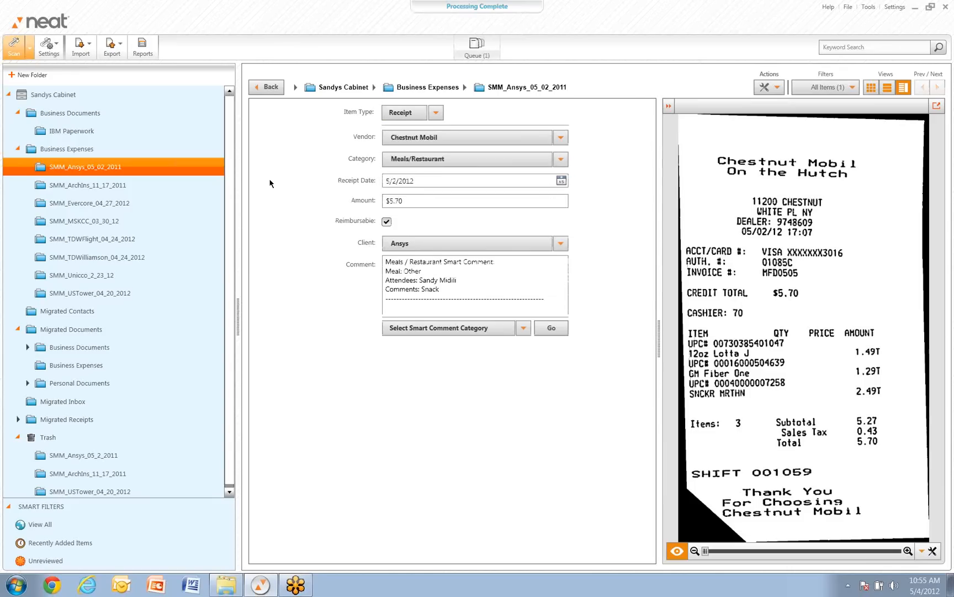
{"action": "left_click", "coordinate": [271, 89]}
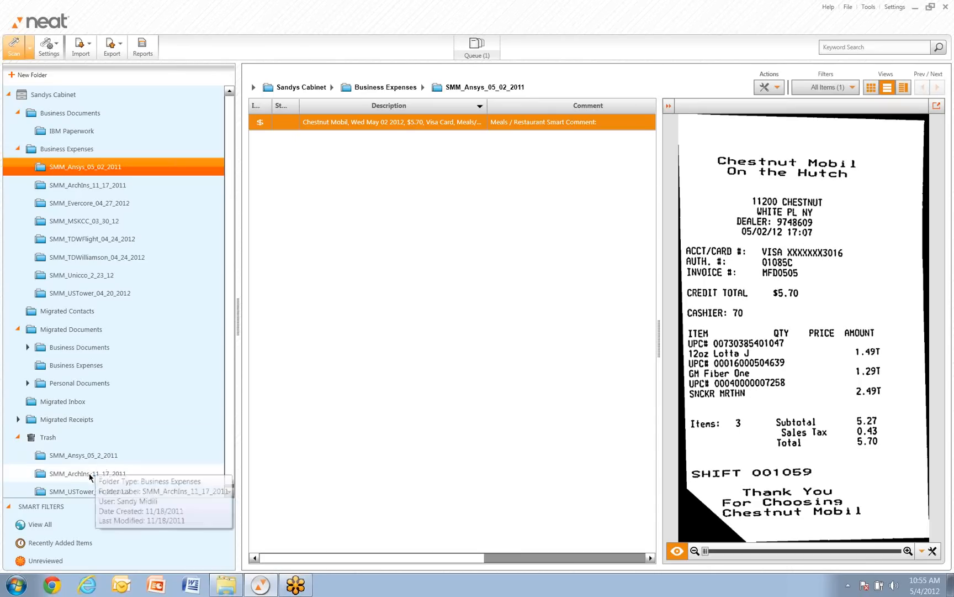
Step: Open the Trash, step through its items to the Residence Inn document, and bring up its actions
{"action": "left_click", "coordinate": [57, 438]}
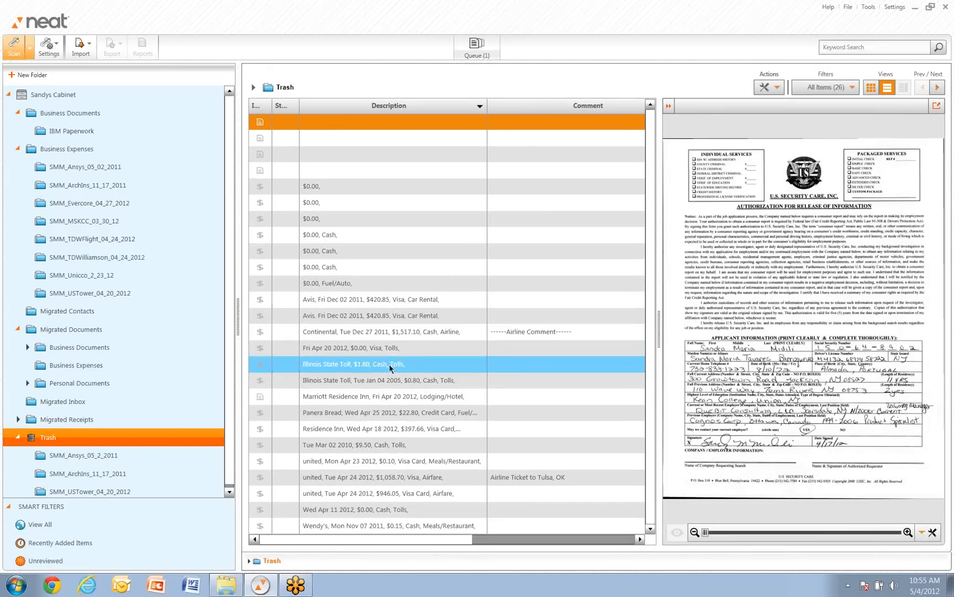
{"action": "left_click", "coordinate": [353, 141]}
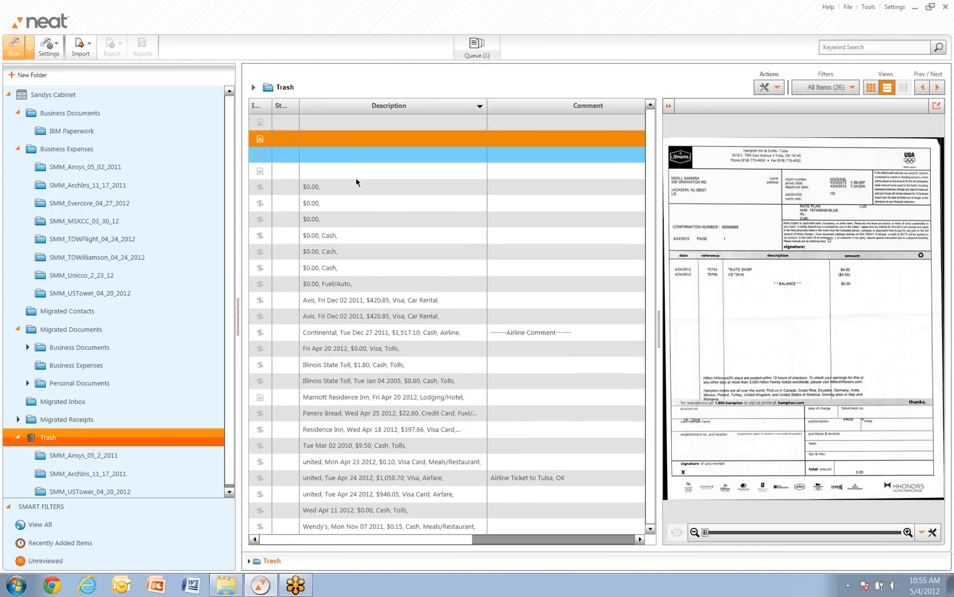
{"action": "key", "text": "Down"}
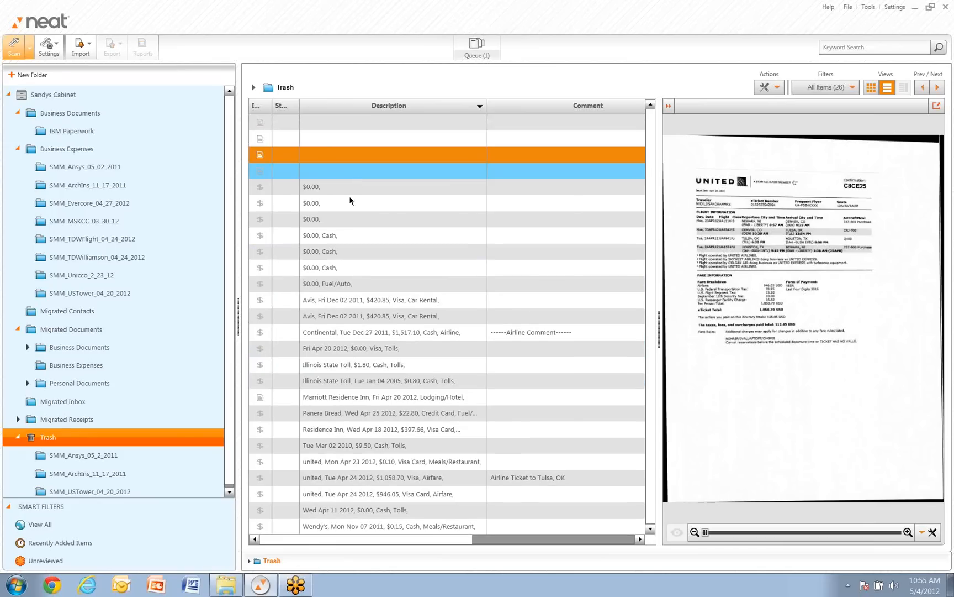
{"action": "key", "text": "Down"}
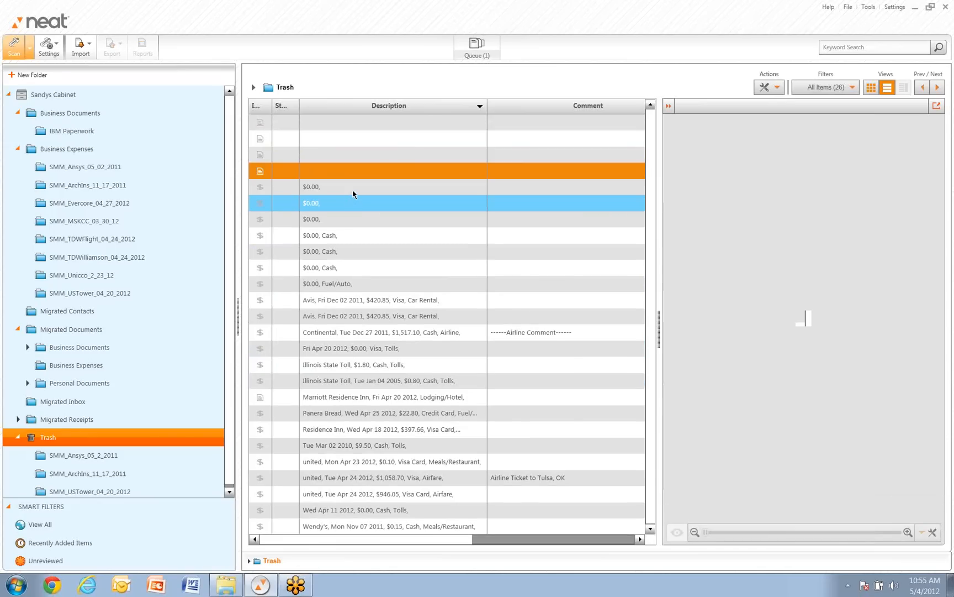
{"action": "key", "text": "Down"}
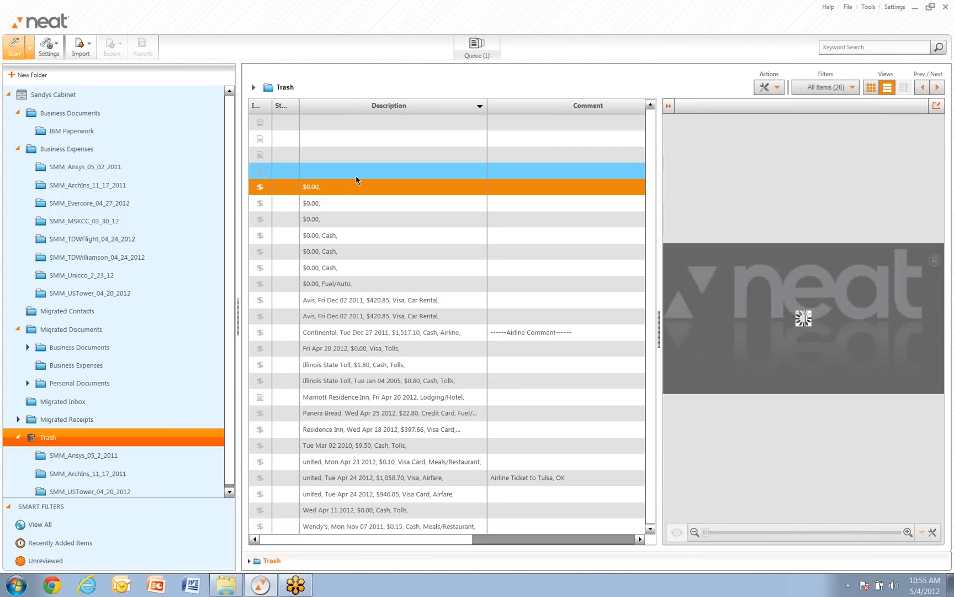
{"action": "key", "text": "Up"}
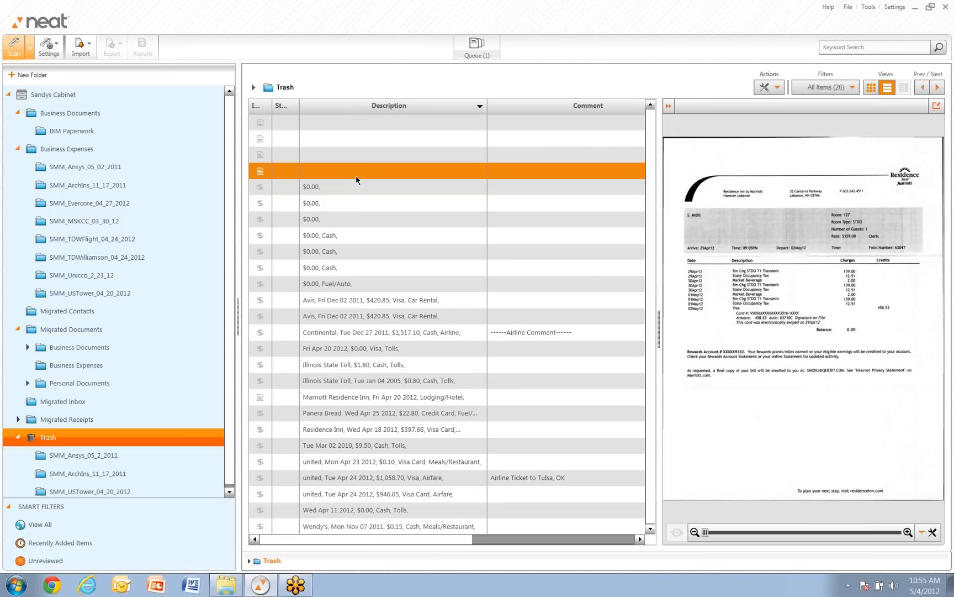
{"action": "right_click", "coordinate": [356, 179]}
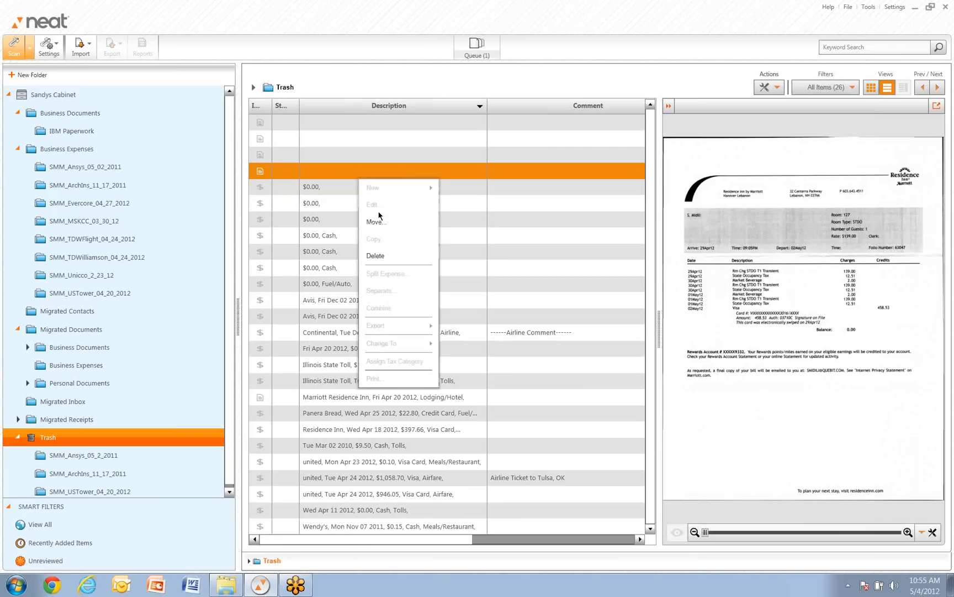
Step: Move the Residence Inn item to Business Expenses > SMM_Ansys_05_02_2011
{"action": "left_click", "coordinate": [376, 227]}
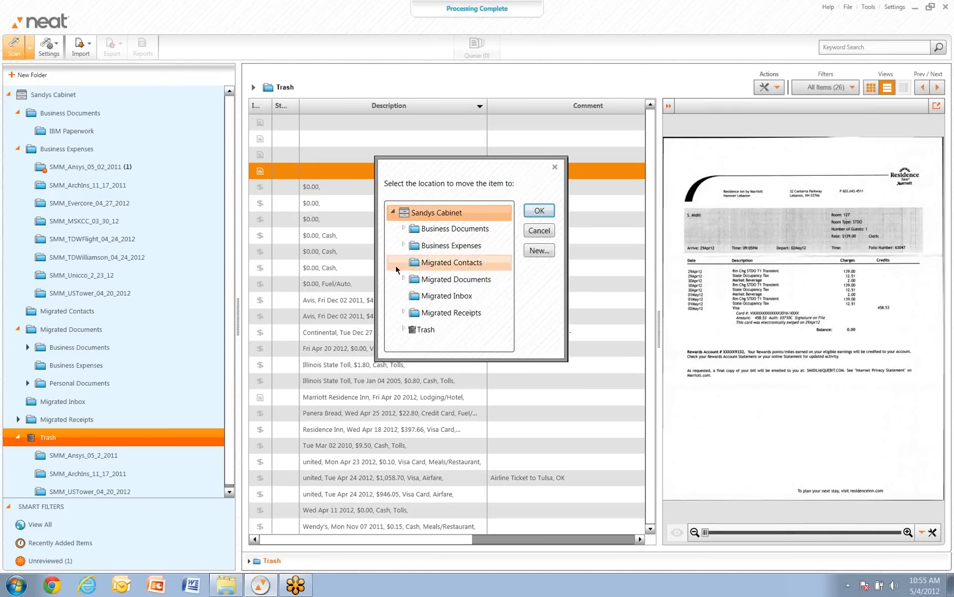
{"action": "left_click", "coordinate": [402, 249]}
{"action": "left_click", "coordinate": [403, 246]}
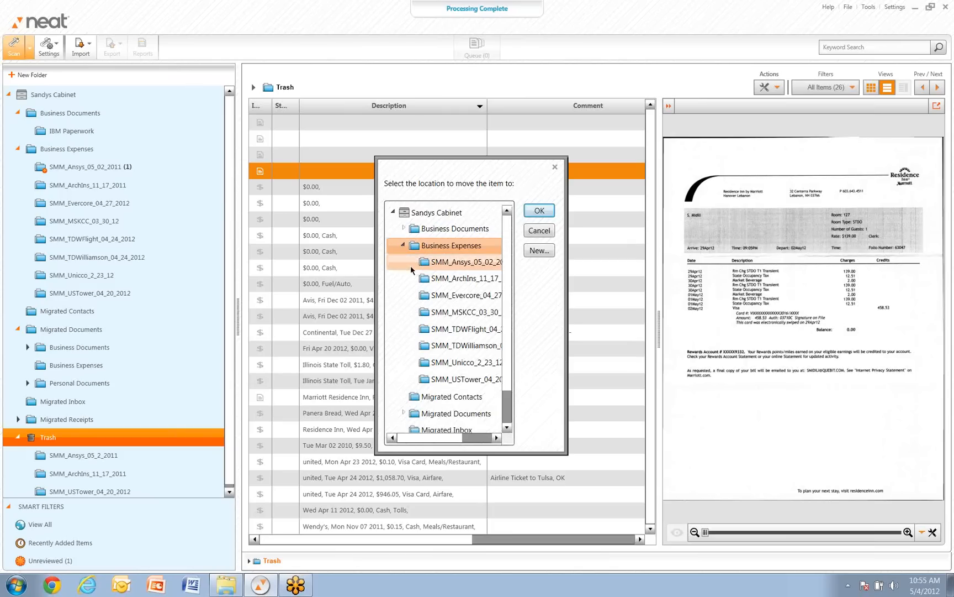
{"action": "left_click", "coordinate": [439, 262]}
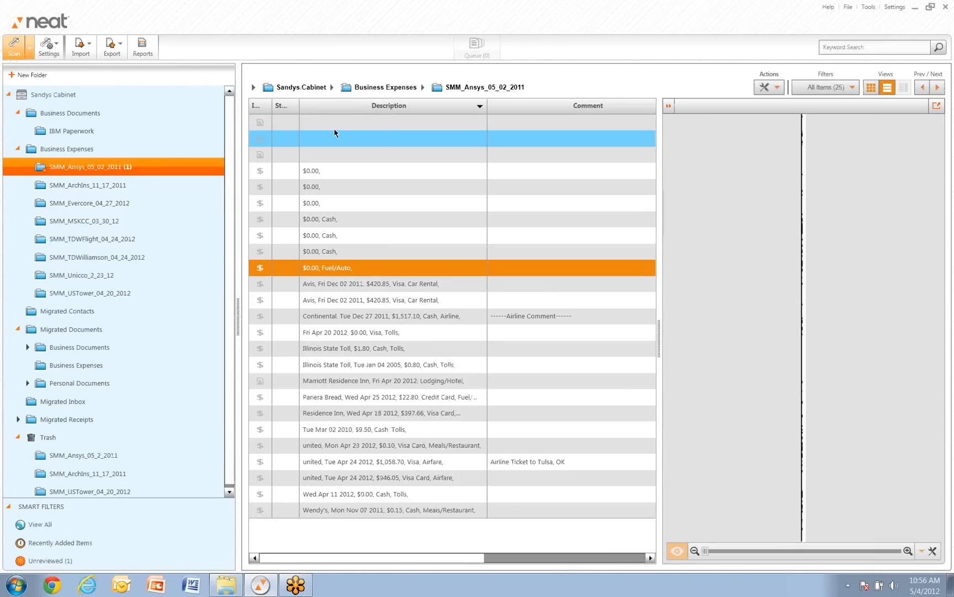
Step: Open the Residence Inn receipt's detail form from the SMM_Ansys_05_02_2011 list
{"action": "left_click", "coordinate": [298, 158]}
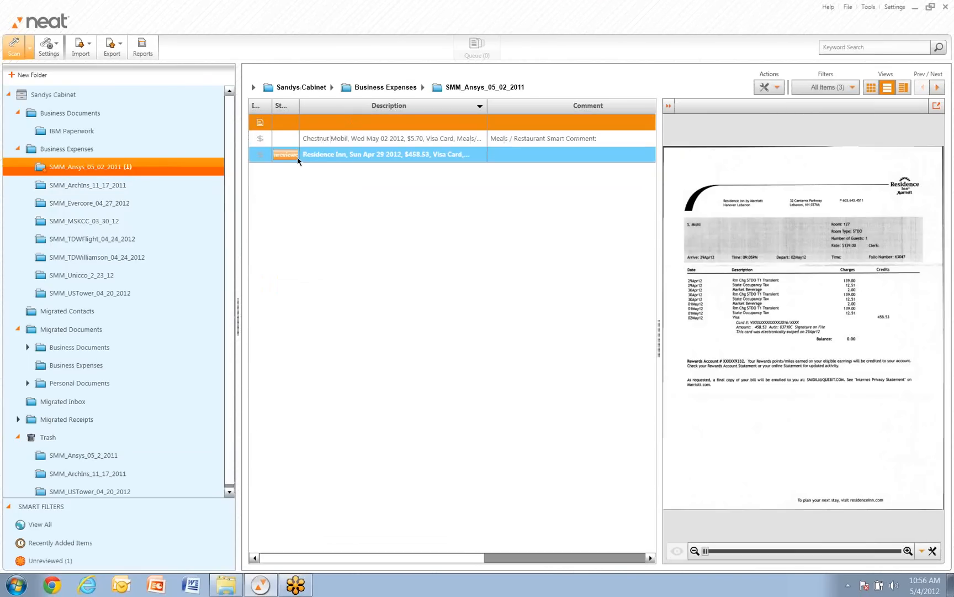
{"action": "double_click", "coordinate": [319, 127]}
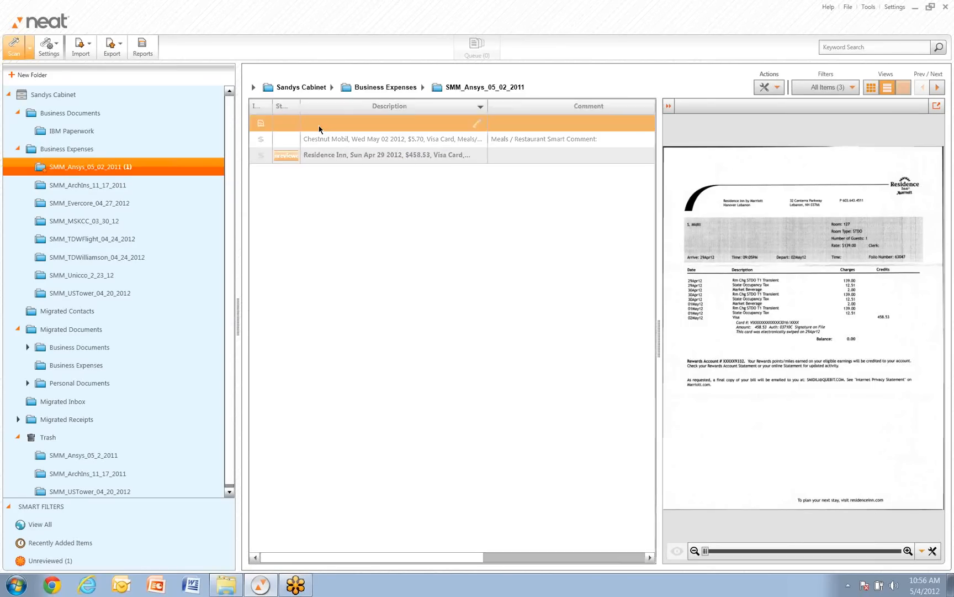
{"action": "left_click", "coordinate": [268, 87]}
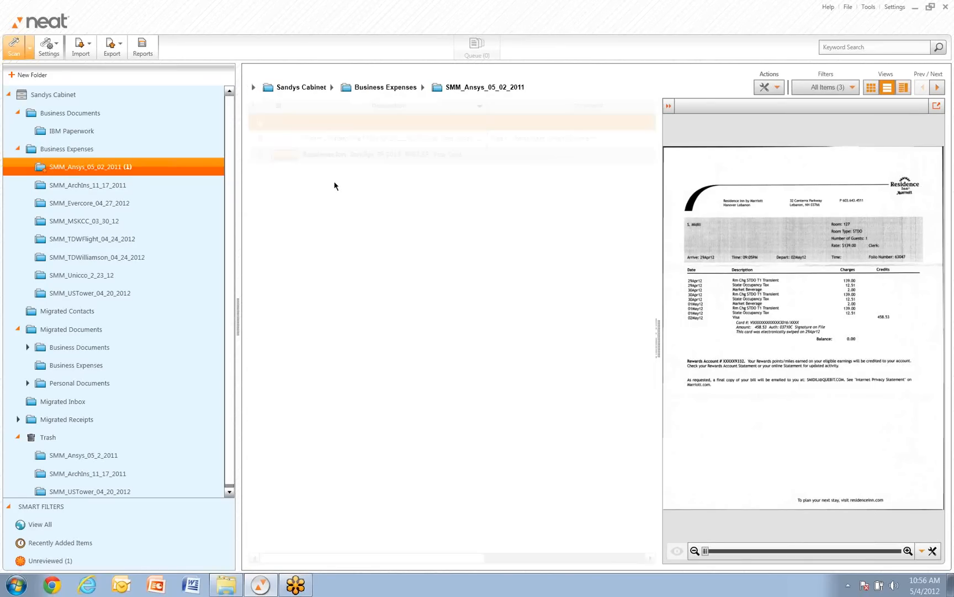
{"action": "left_click", "coordinate": [297, 155]}
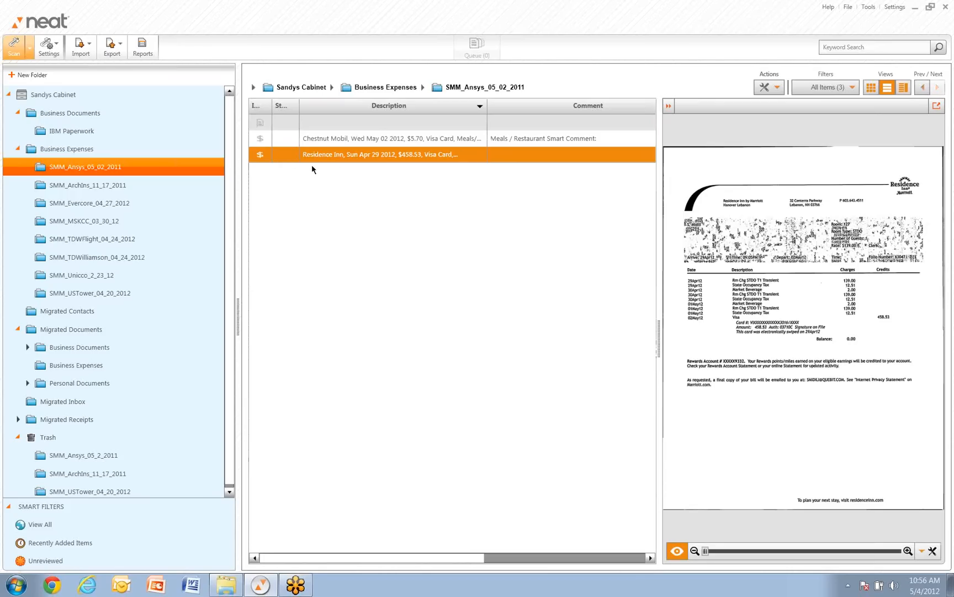
{"action": "double_click", "coordinate": [316, 156]}
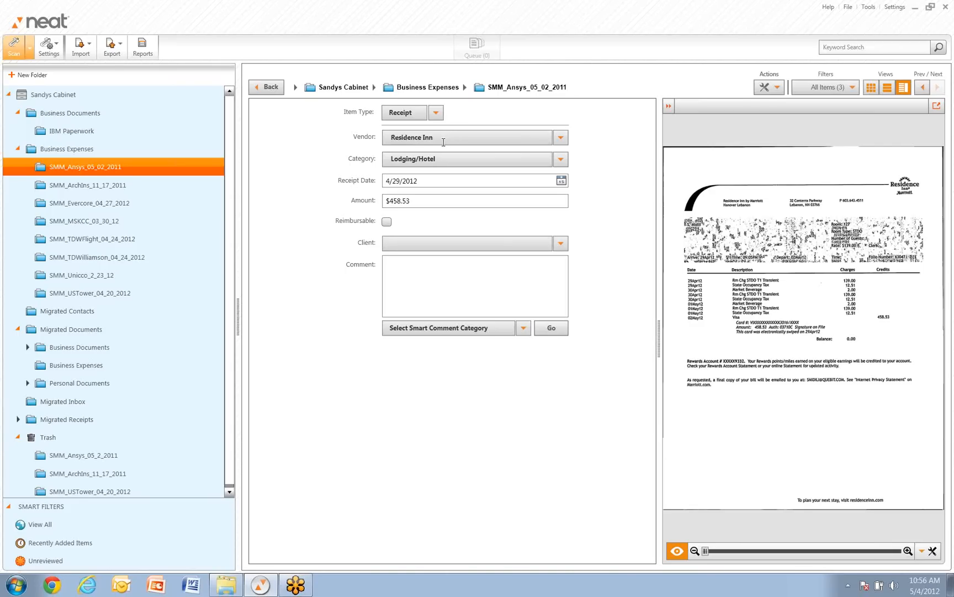
Step: Keep Residence Inn as the vendor and change the receipt date to 5/2/2012
{"action": "left_click", "coordinate": [390, 143]}
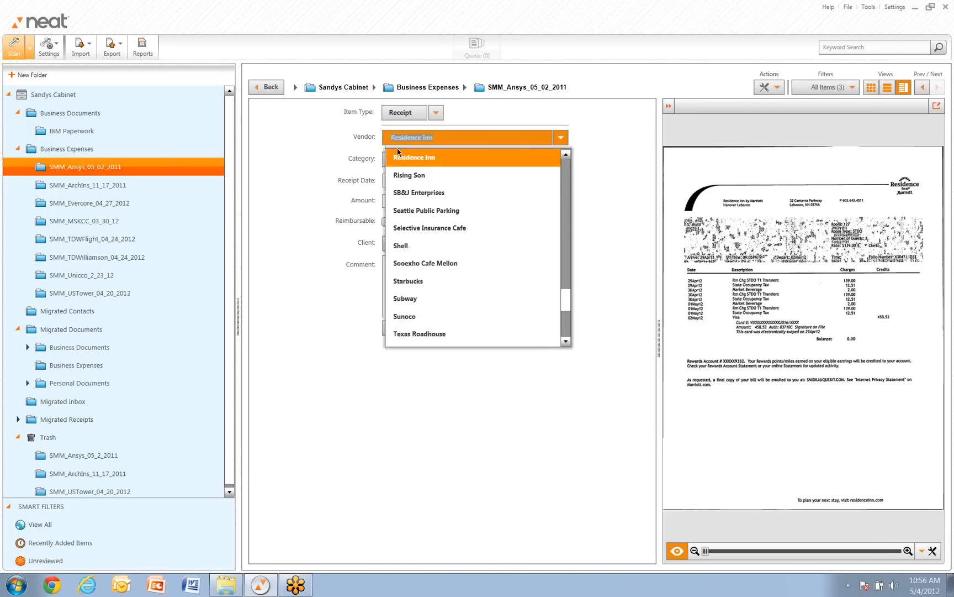
{"action": "left_click", "coordinate": [414, 158]}
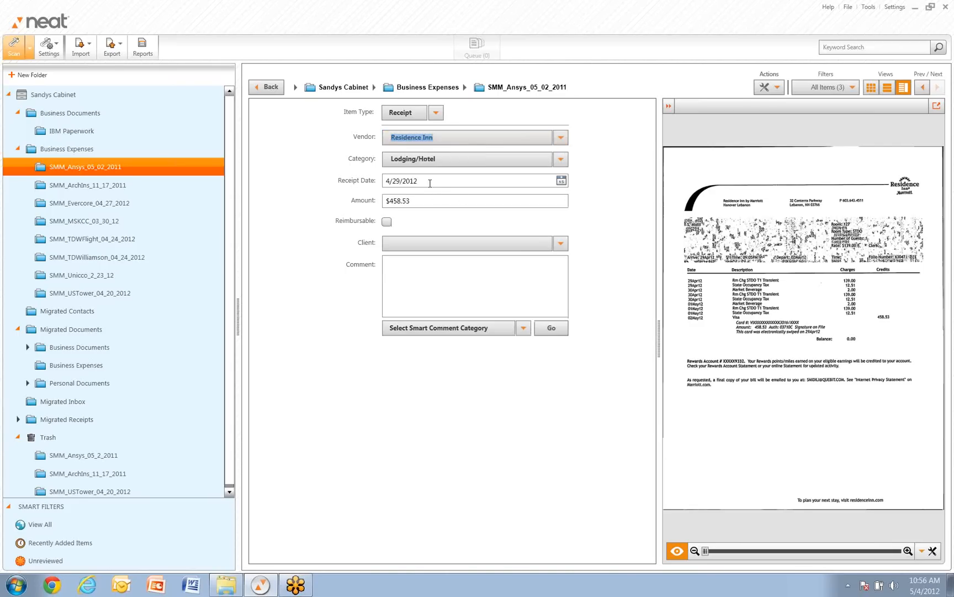
{"action": "left_click", "coordinate": [561, 181]}
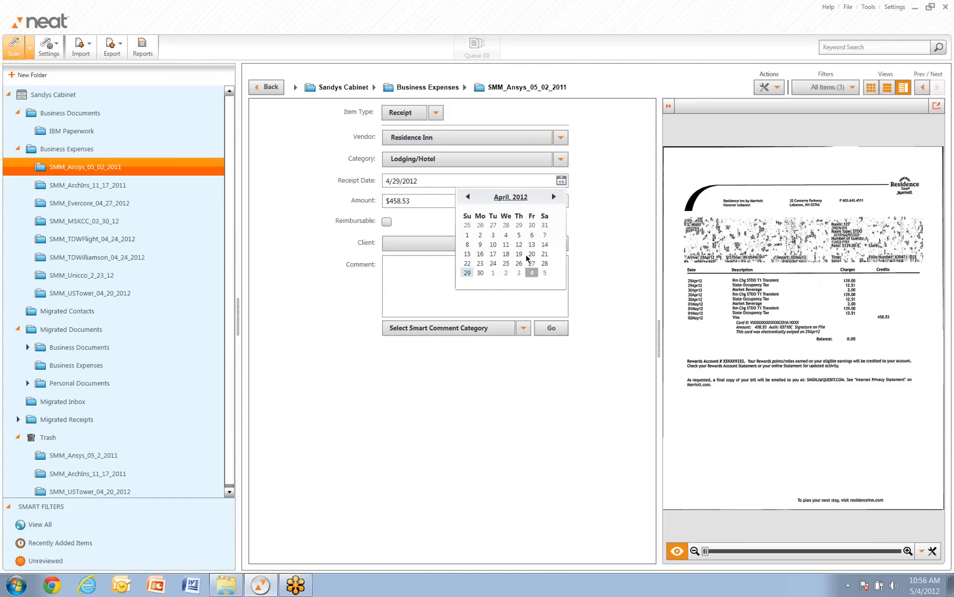
{"action": "left_click", "coordinate": [507, 273]}
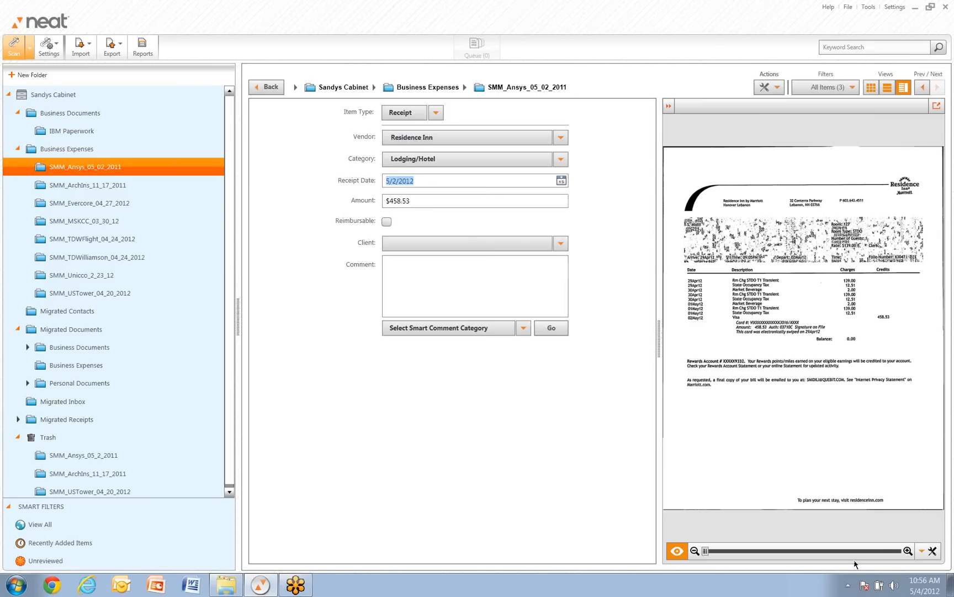
{"action": "mouse_move", "coordinate": [705, 552]}
{"action": "left_mouse_down"}
{"action": "mouse_move", "coordinate": [739, 552]}
{"action": "mouse_move", "coordinate": [717, 553]}
{"action": "left_mouse_up"}
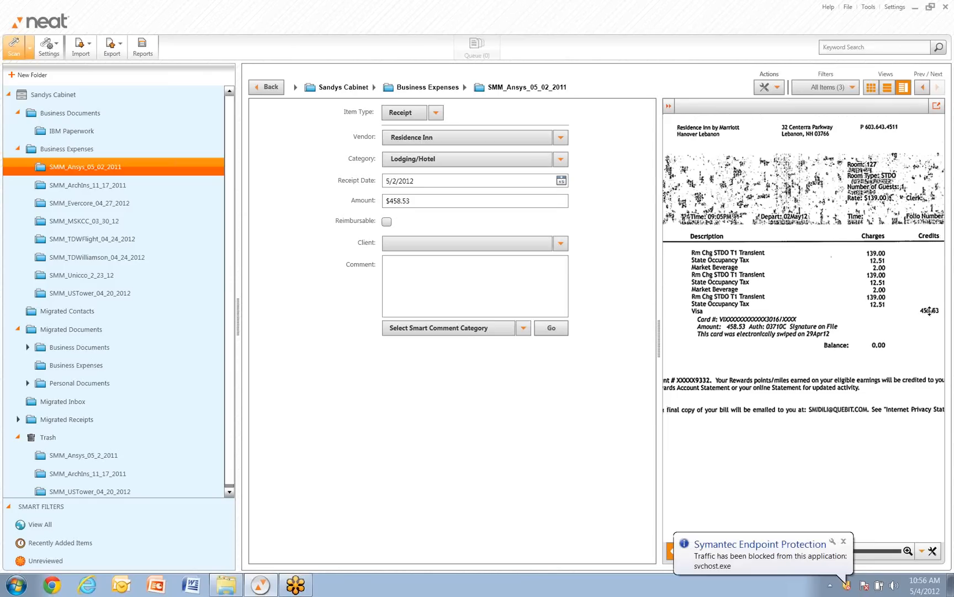
Step: Mark the receipt reimbursable, set client Ansys, and choose the Lodging / Hotel smart comment category
{"action": "left_click", "coordinate": [387, 222]}
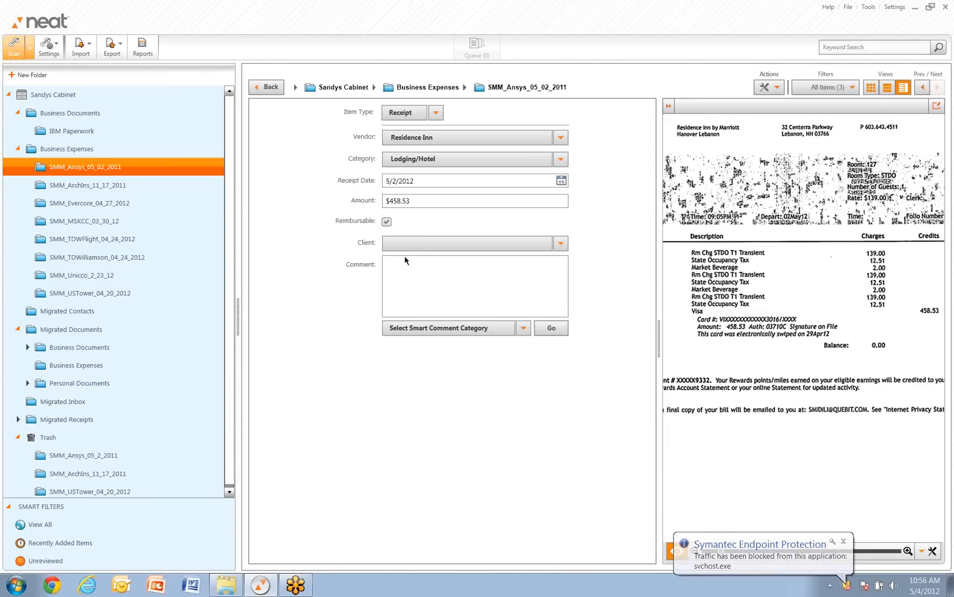
{"action": "left_click", "coordinate": [404, 247]}
{"action": "type", "text": "Ansys"}
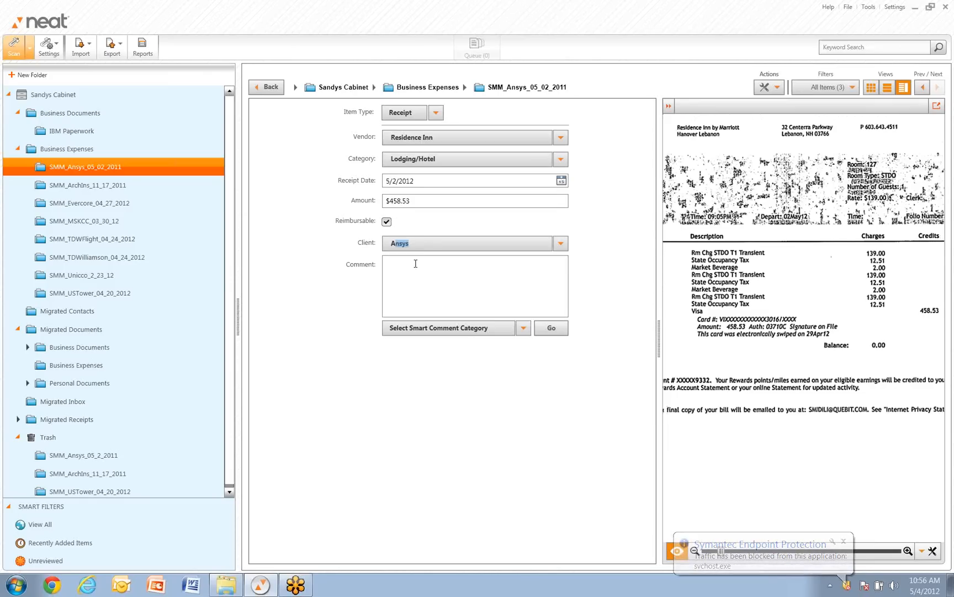
{"action": "left_click", "coordinate": [412, 275]}
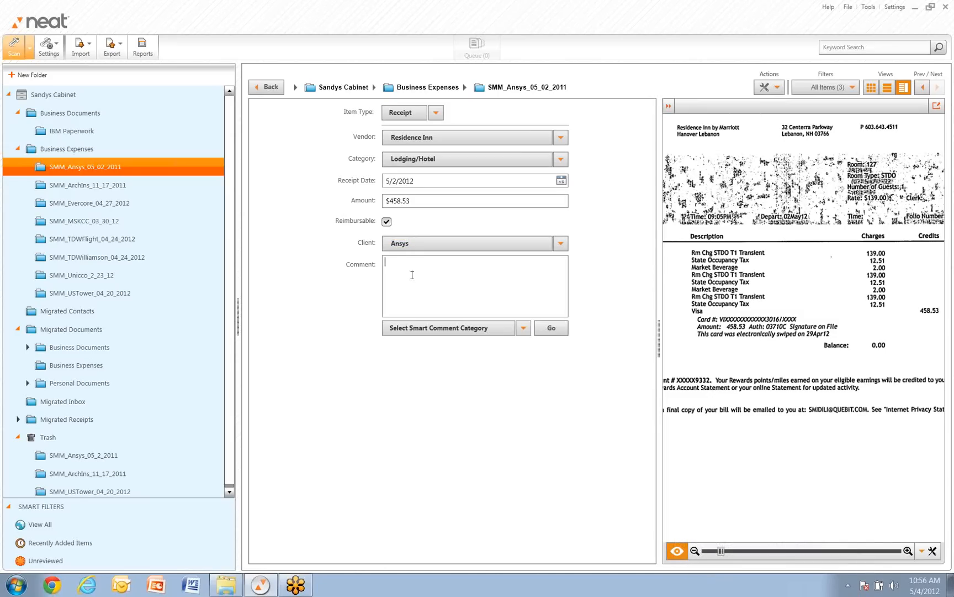
{"action": "left_click", "coordinate": [524, 328]}
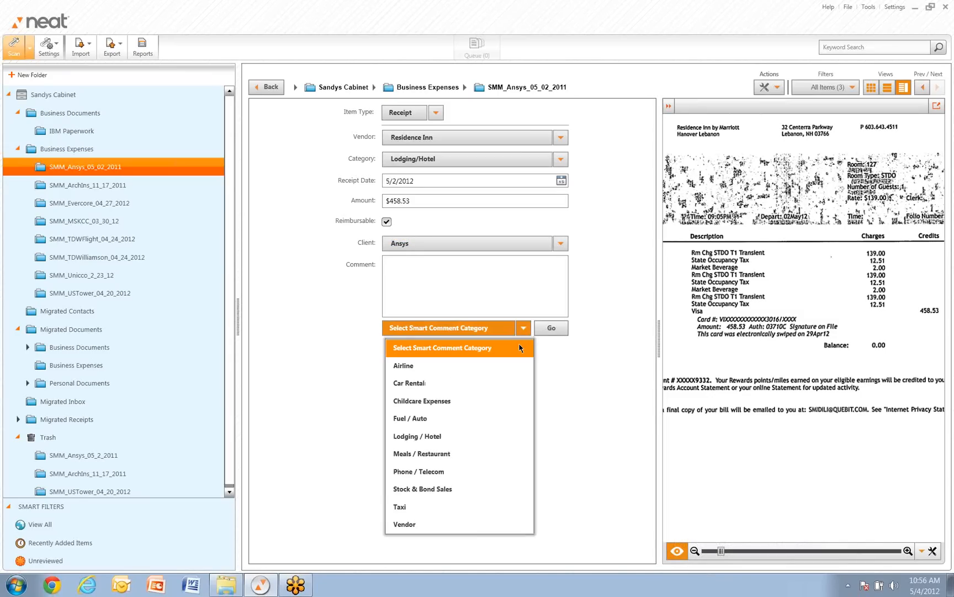
{"action": "left_click", "coordinate": [470, 439]}
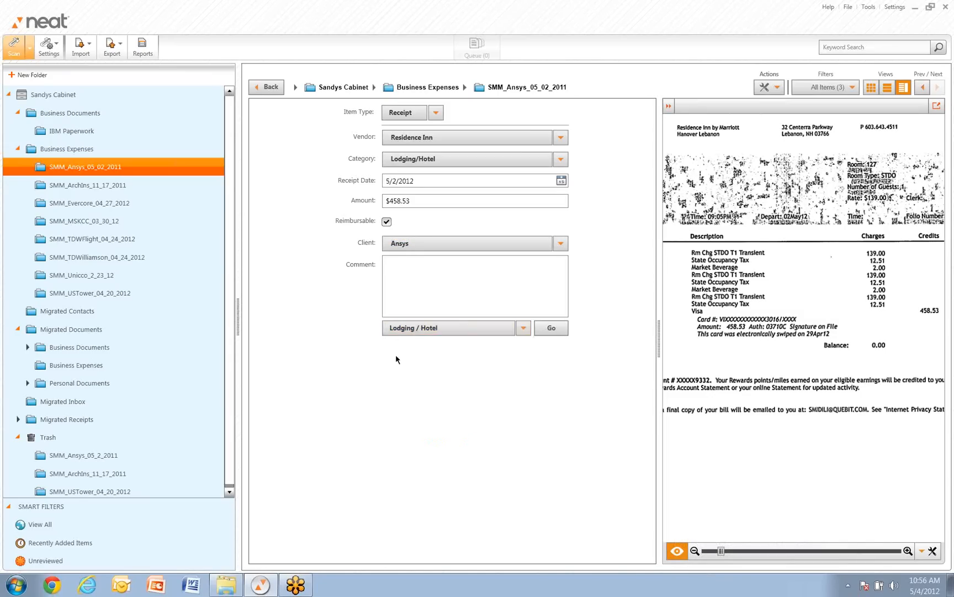
{"action": "left_click", "coordinate": [550, 330]}
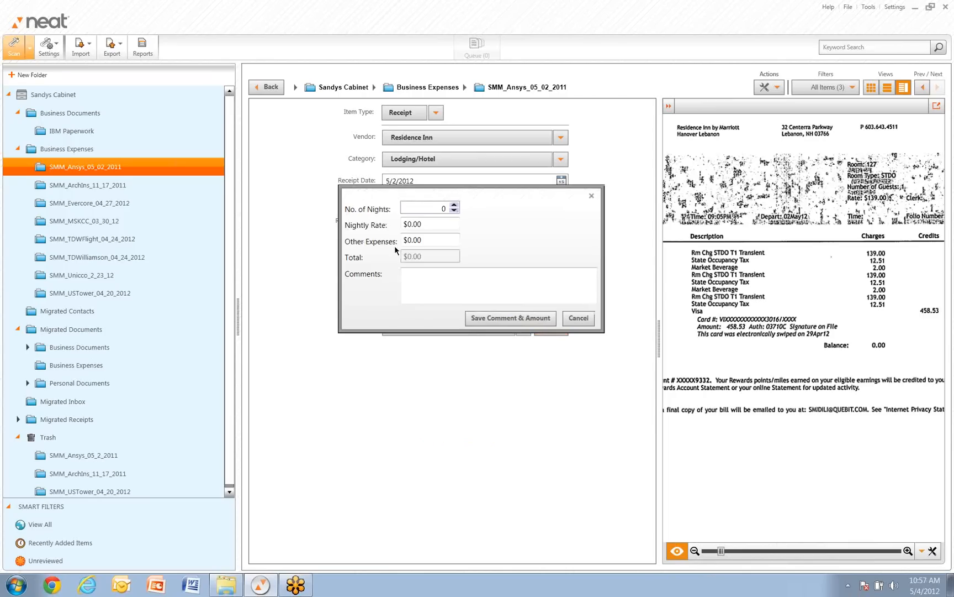
{"action": "double_click", "coordinate": [439, 209]}
{"action": "left_click", "coordinate": [578, 318]}
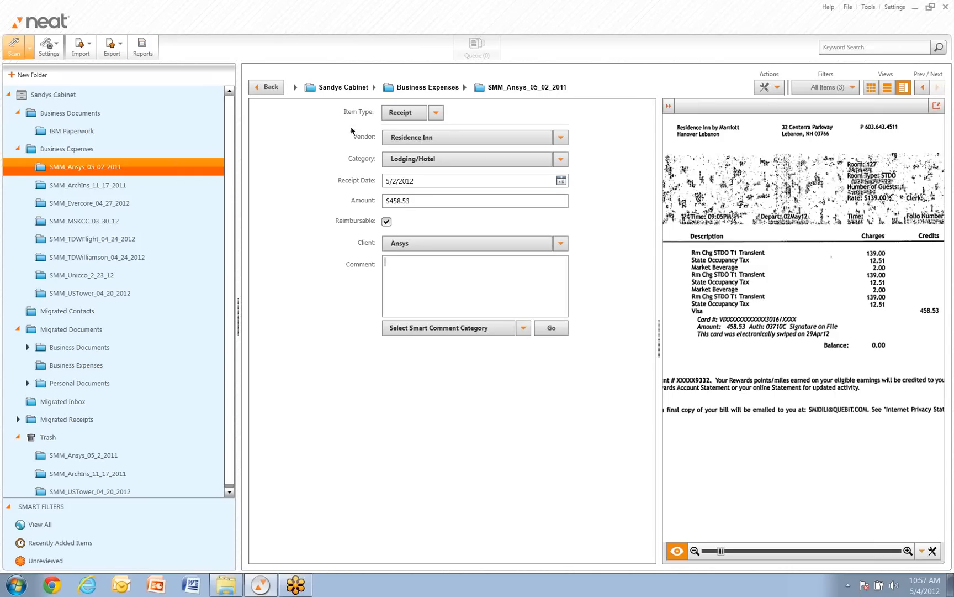
Step: Back in the SMM_Ansys_05_02_2011 list, add a new blank $0.00 receipt via Actions > New > Receipt
{"action": "left_click", "coordinate": [267, 88]}
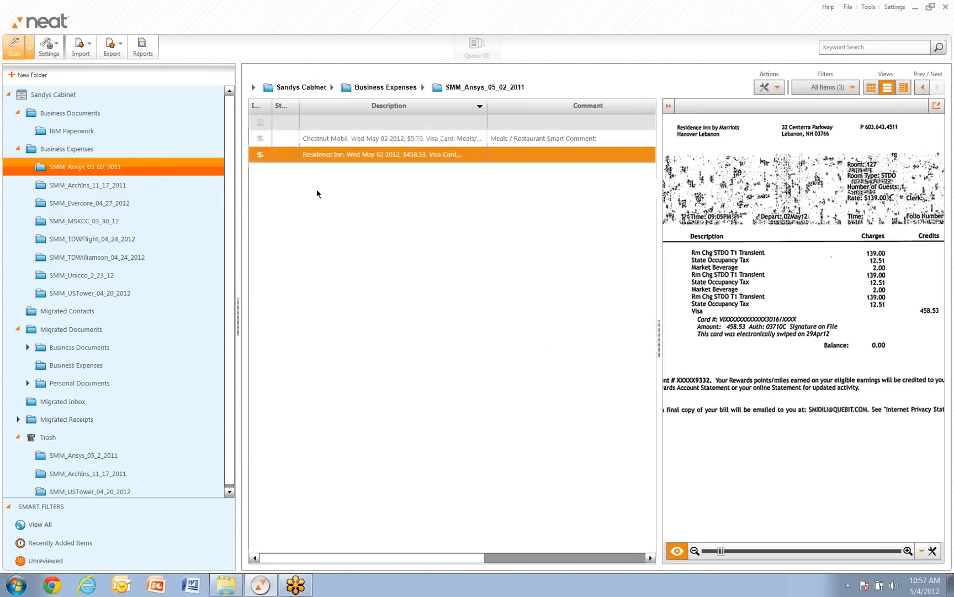
{"action": "left_click", "coordinate": [280, 124]}
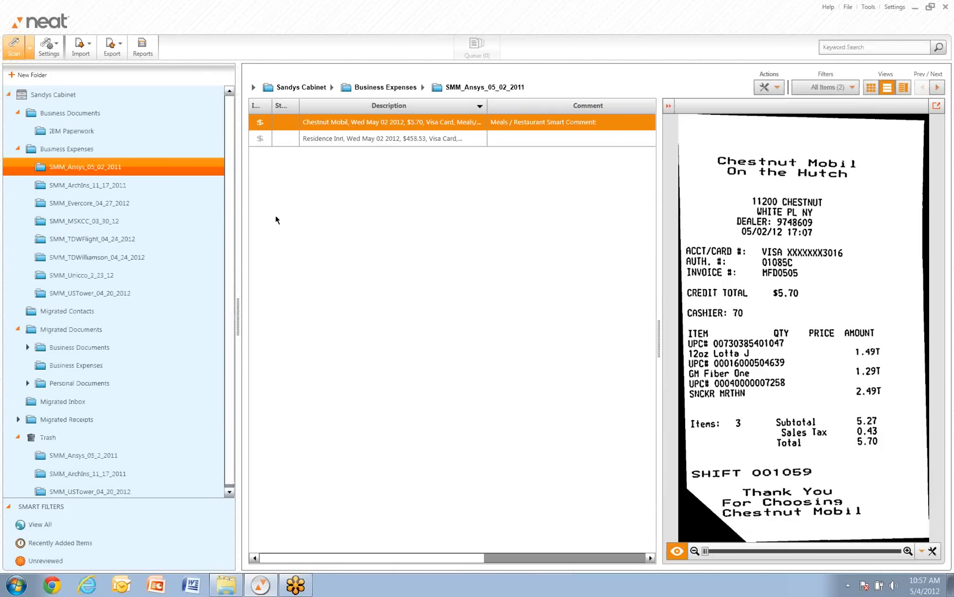
{"action": "right_click", "coordinate": [285, 187]}
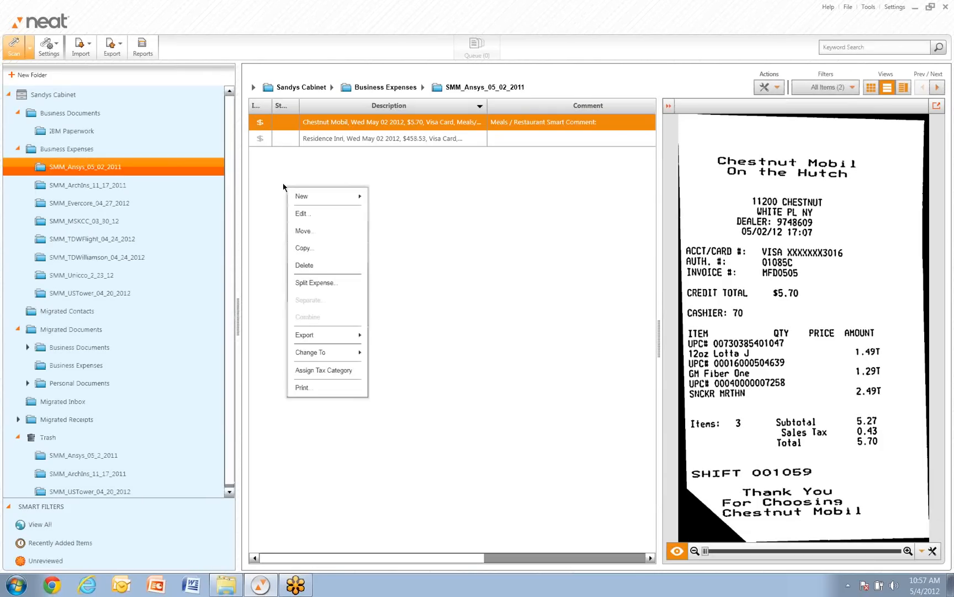
{"action": "left_click", "coordinate": [259, 173]}
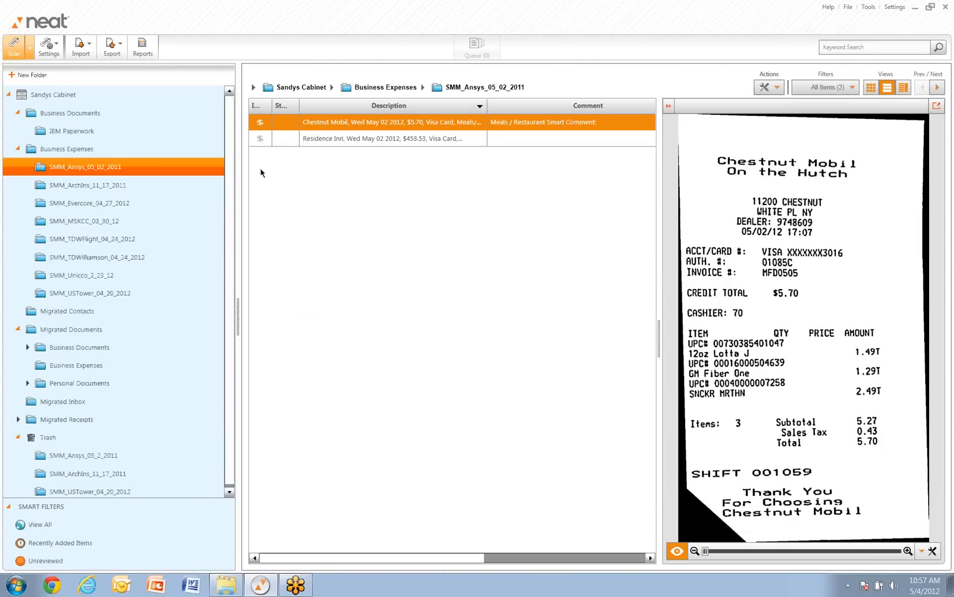
{"action": "right_click", "coordinate": [316, 182]}
{"action": "mouse_move", "coordinate": [342, 189]}
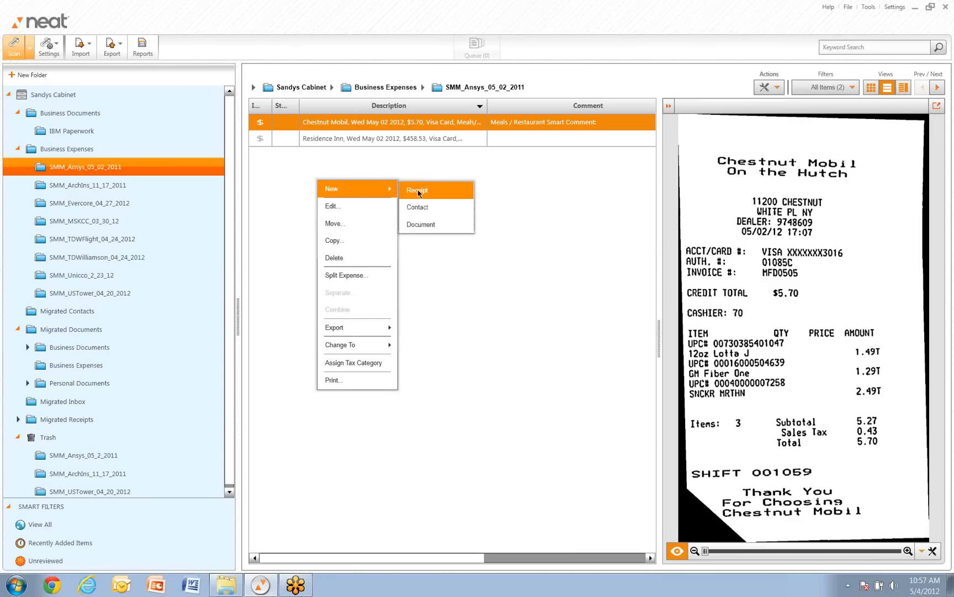
{"action": "left_click", "coordinate": [288, 181]}
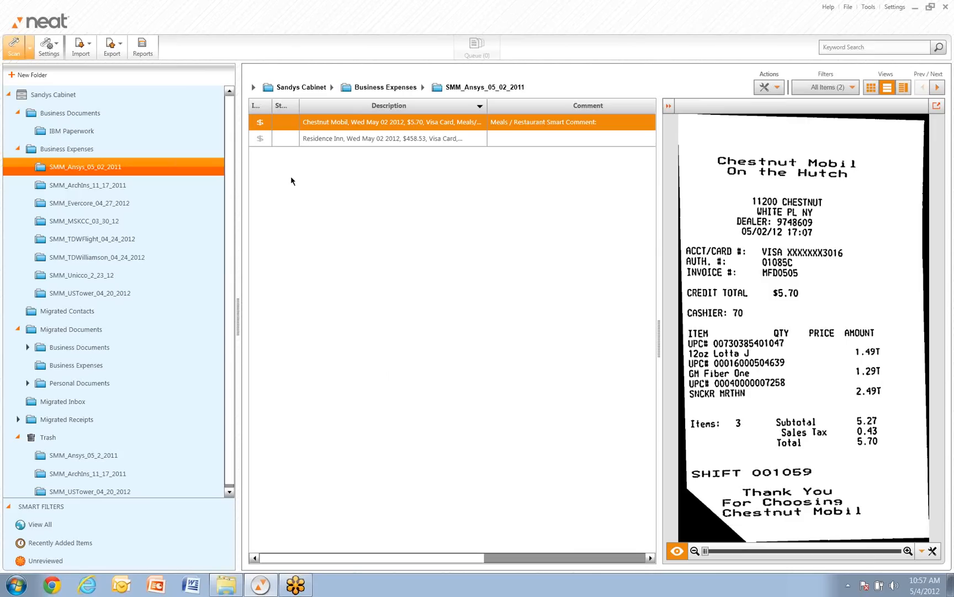
{"action": "left_click", "coordinate": [775, 93]}
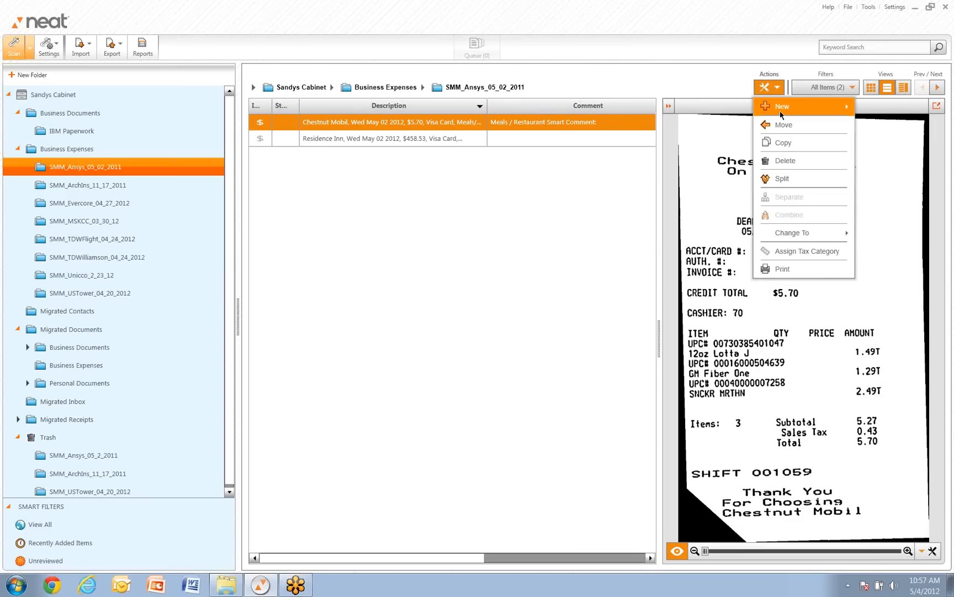
{"action": "mouse_move", "coordinate": [783, 112]}
{"action": "left_click", "coordinate": [878, 110]}
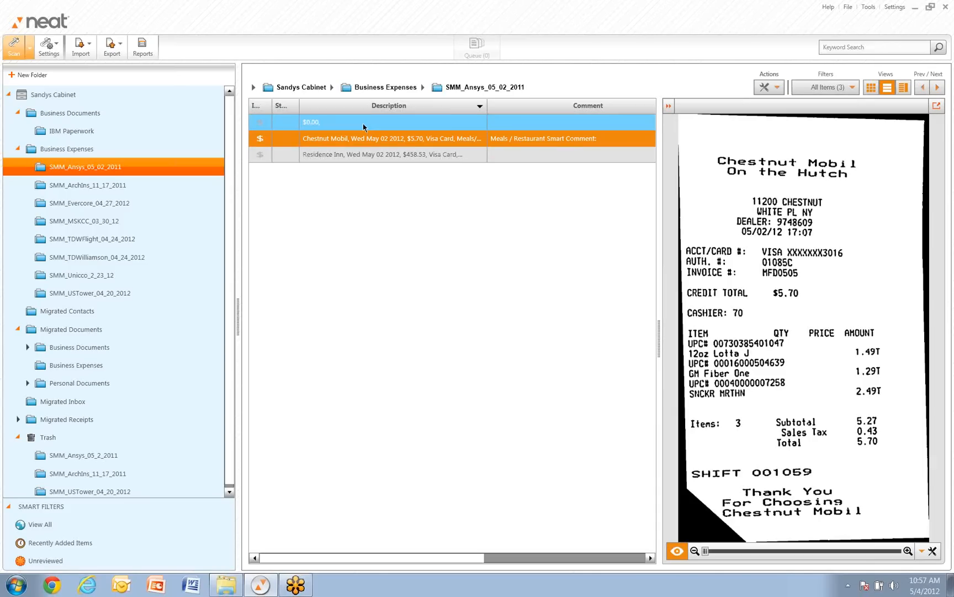
Step: Open the new $0.00 receipt and set its category to Fuel/Auto and date to 5/2/2012
{"action": "double_click", "coordinate": [363, 125]}
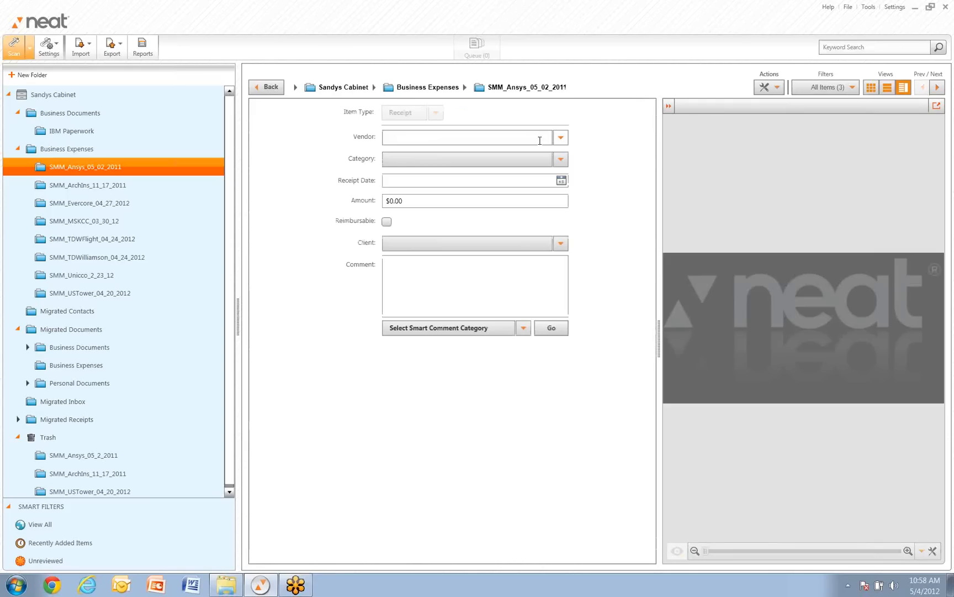
{"action": "left_click", "coordinate": [560, 160]}
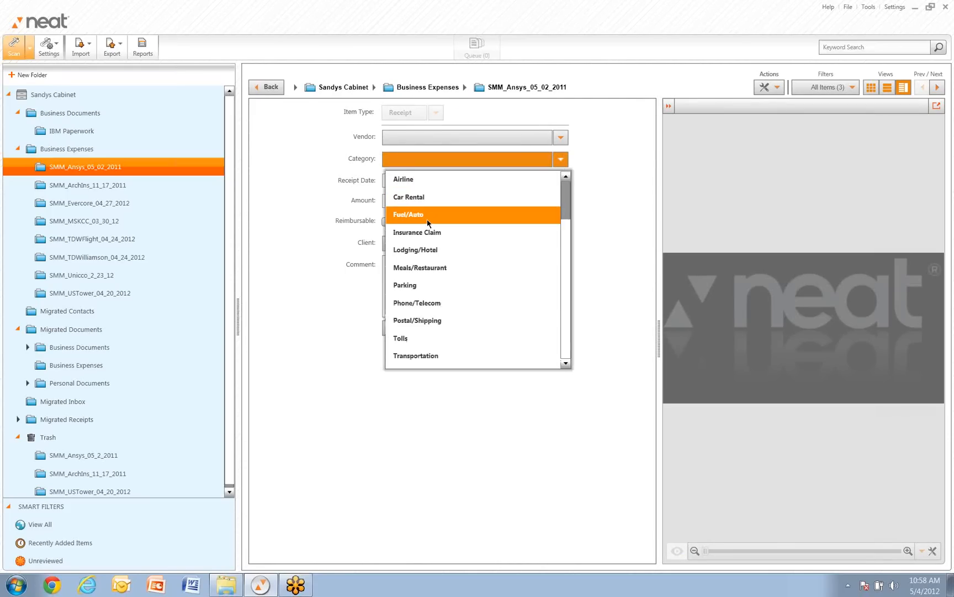
{"action": "left_click", "coordinate": [429, 215]}
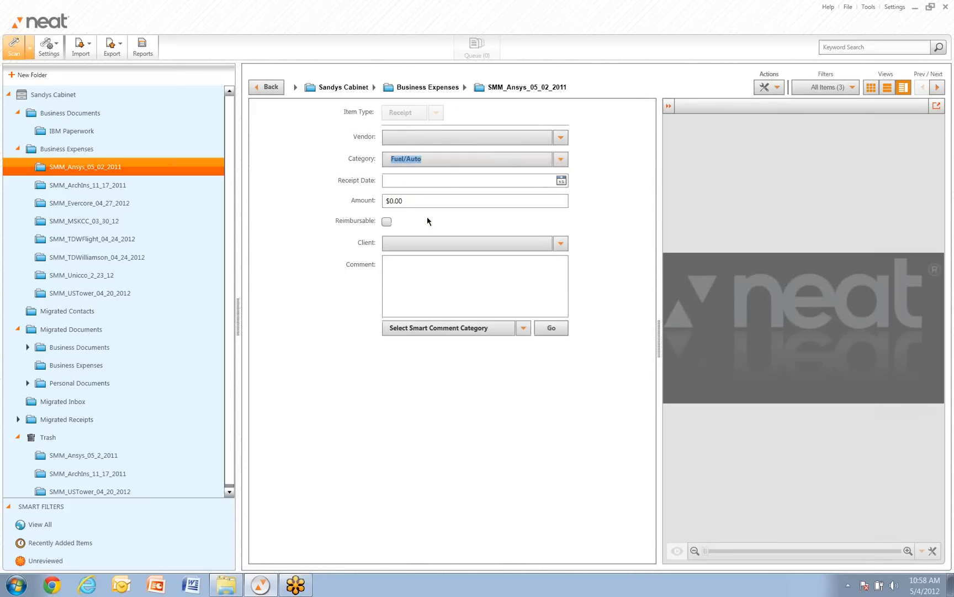
{"action": "left_click", "coordinate": [561, 180]}
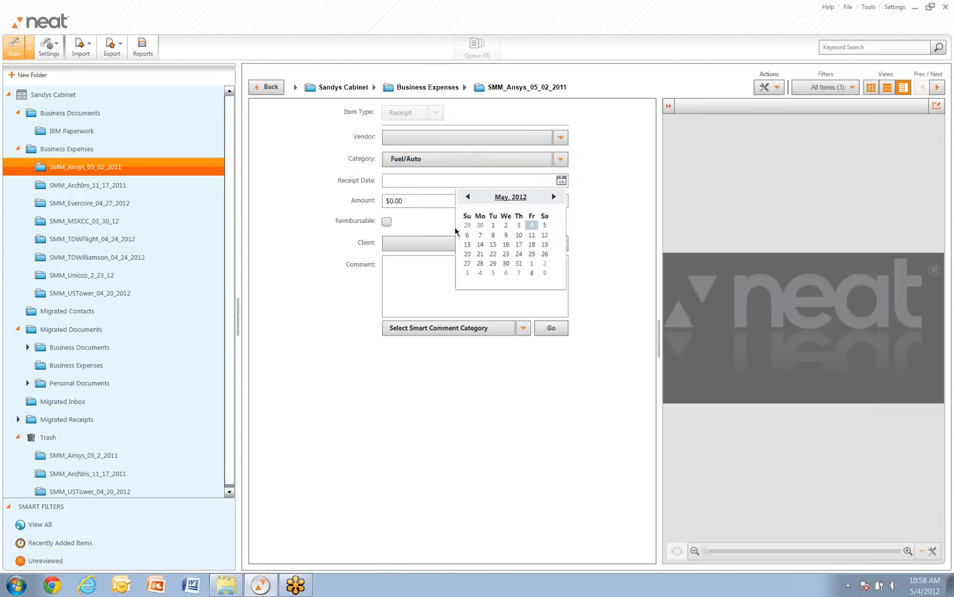
{"action": "left_click", "coordinate": [507, 226]}
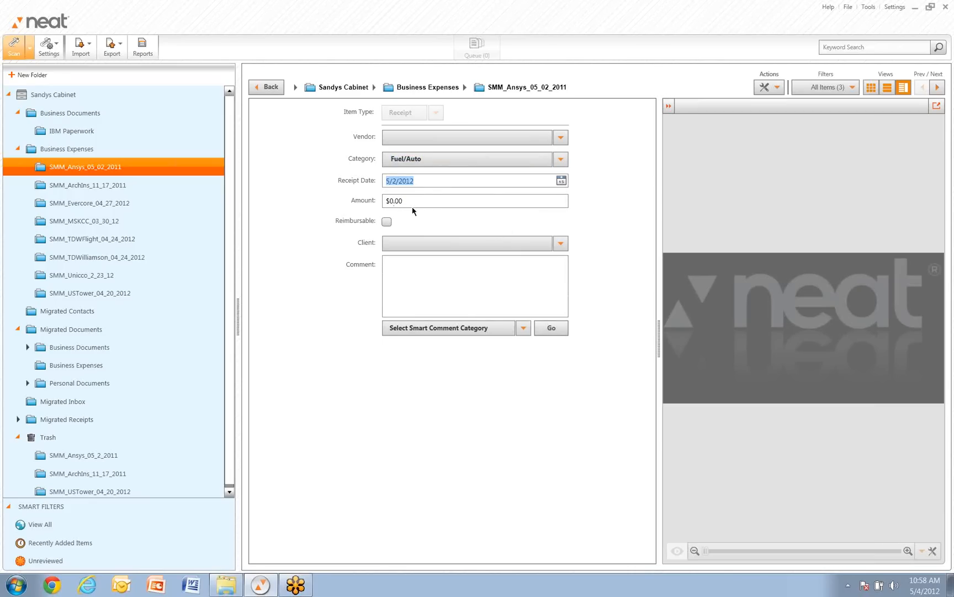
Step: Mark the receipt reimbursable, enter client Ansys, and choose the Fuel / Auto smart comment category
{"action": "left_click", "coordinate": [387, 222]}
{"action": "left_click", "coordinate": [510, 398]}
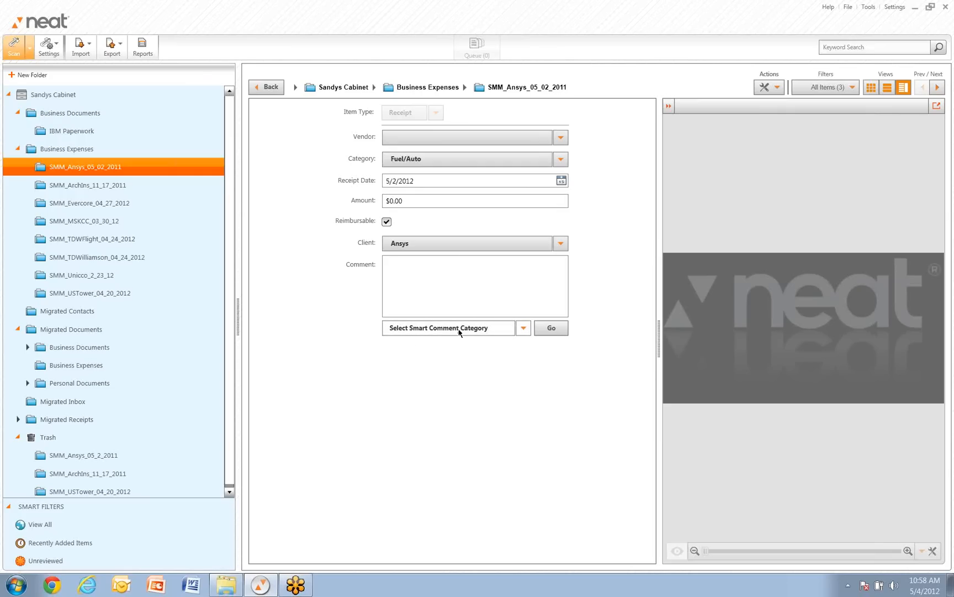
{"action": "left_click", "coordinate": [522, 329]}
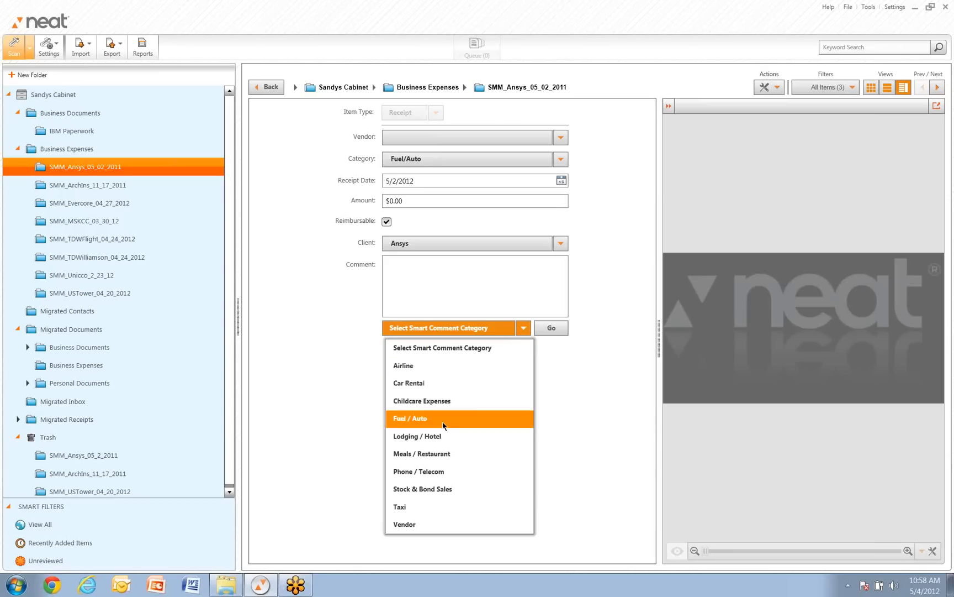
{"action": "left_click", "coordinate": [443, 425]}
Step: Save a mileage comment of 875 miles at $0.555 for TM1 Developer Training, totalling $485.62
{"action": "left_click", "coordinate": [551, 328]}
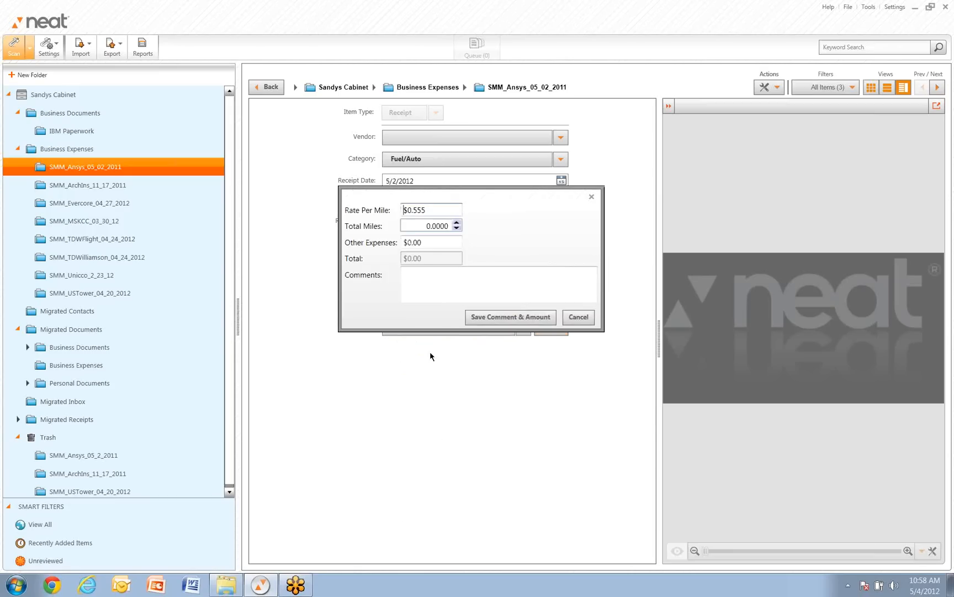
{"action": "left_click", "coordinate": [423, 213]}
{"action": "left_click", "coordinate": [427, 224]}
{"action": "left_click", "coordinate": [426, 226]}
{"action": "double_click", "coordinate": [426, 226]}
{"action": "type", "text": "875"}
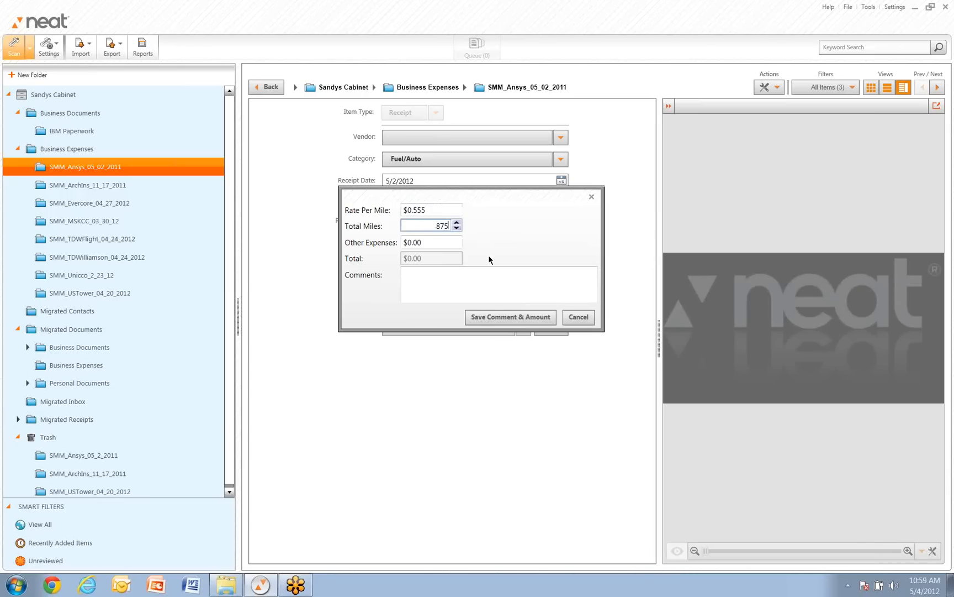
{"action": "left_click", "coordinate": [469, 288]}
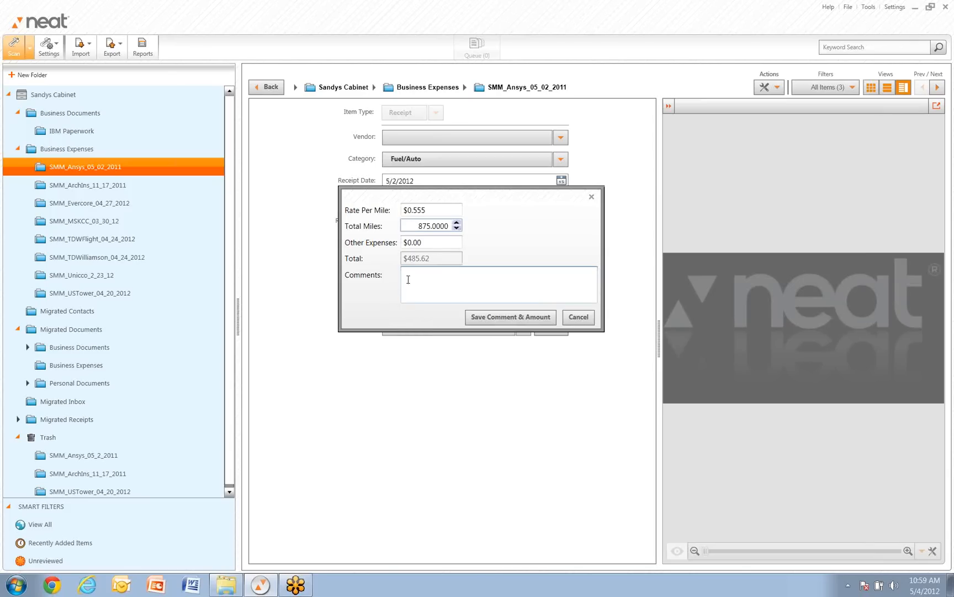
{"action": "type", "text": "TO"}
{"action": "type", "text": "o "}
{"action": "type", "text": "& From "}
{"action": "type", "text": "NJ - Le"}
{"action": "type", "text": "banon, NH"}
{"action": "type", "text": " for TM1 Dave"}
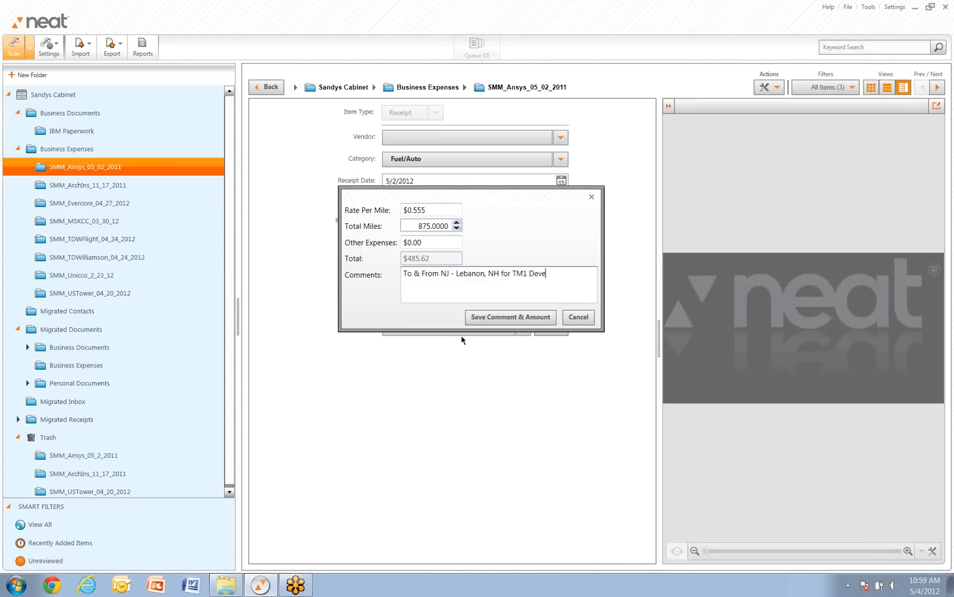
{"action": "type", "text": "loper Training"}
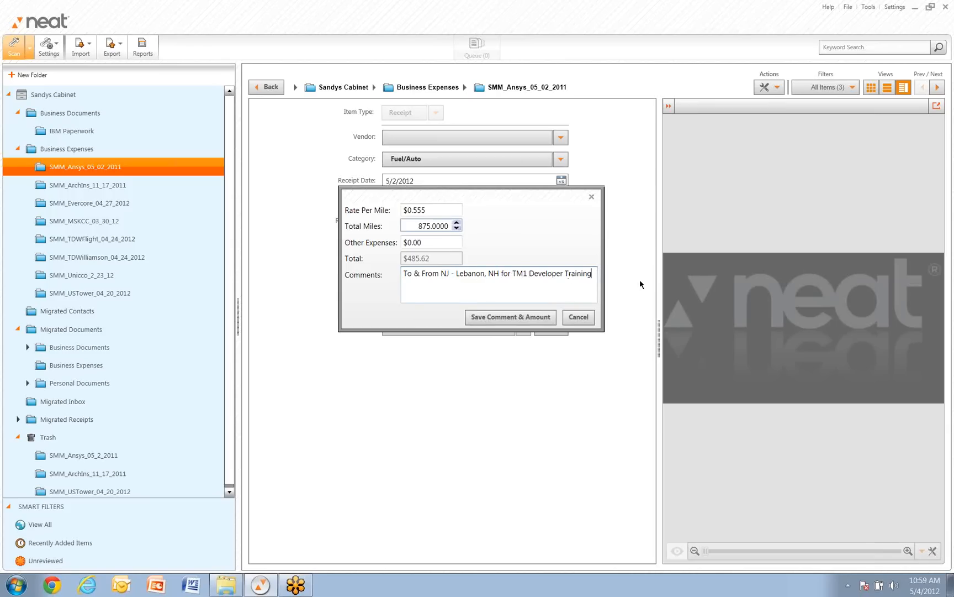
{"action": "left_click", "coordinate": [526, 318]}
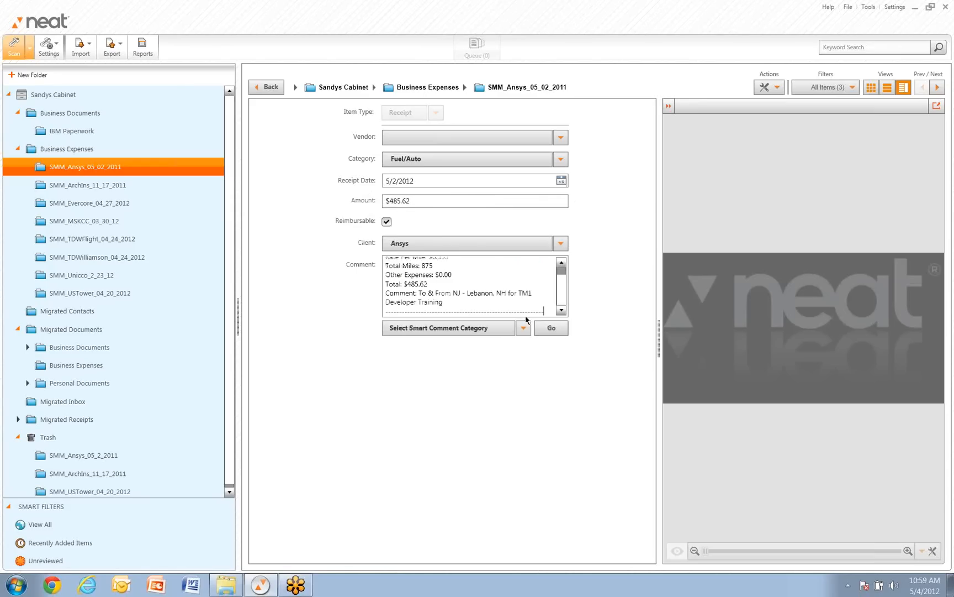
Step: Return to the SMM_Ansys_05_02_2011 item list and look through the column and item context menus
{"action": "left_click", "coordinate": [267, 90]}
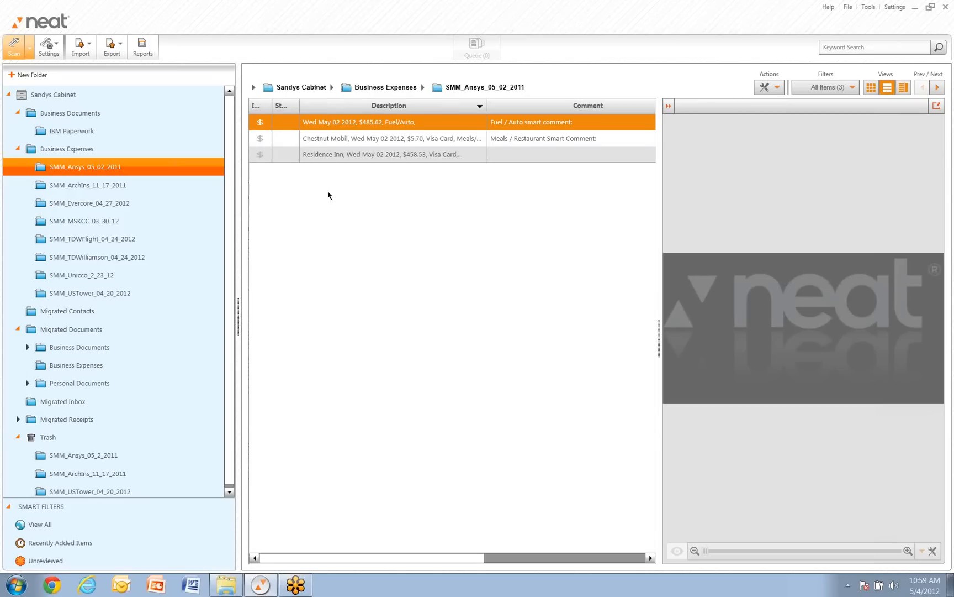
{"action": "right_click", "coordinate": [305, 114]}
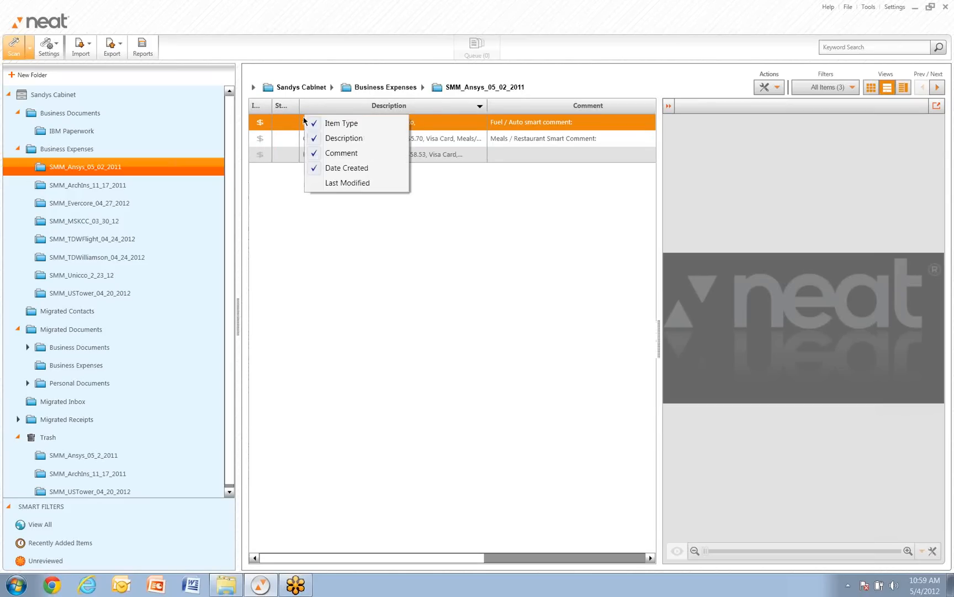
{"action": "left_click", "coordinate": [274, 248]}
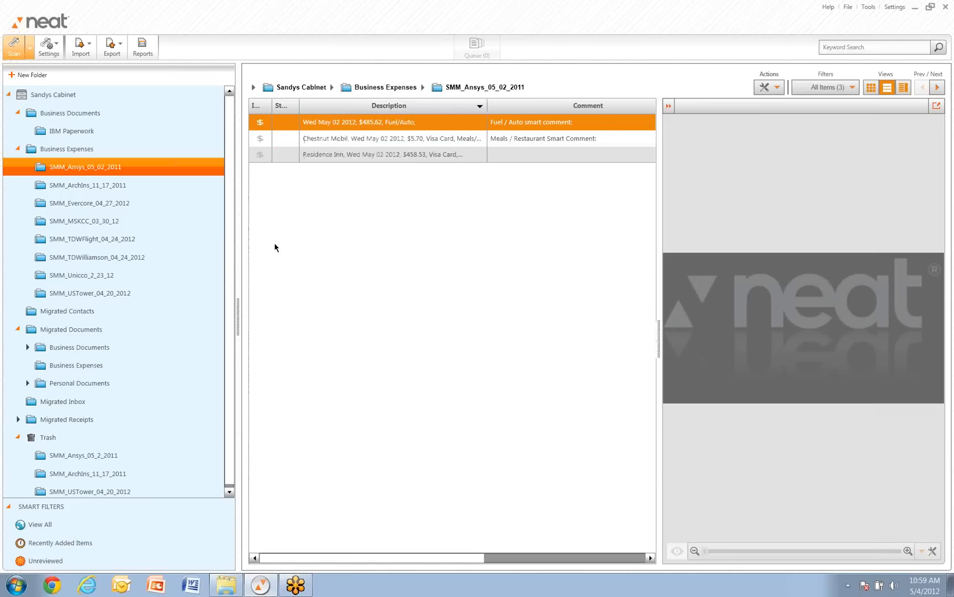
{"action": "right_click", "coordinate": [290, 112]}
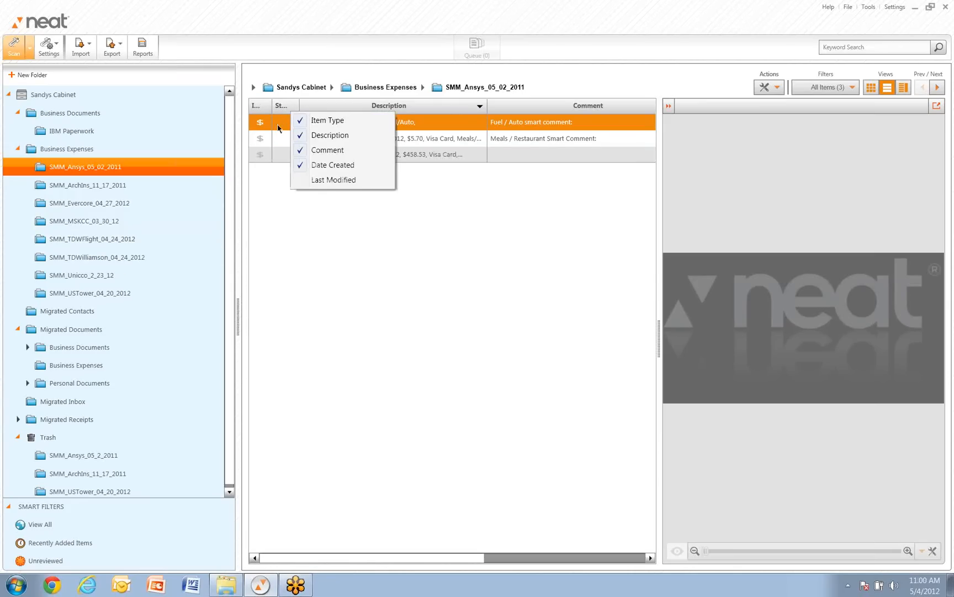
{"action": "left_click", "coordinate": [274, 158]}
{"action": "right_click", "coordinate": [286, 160]}
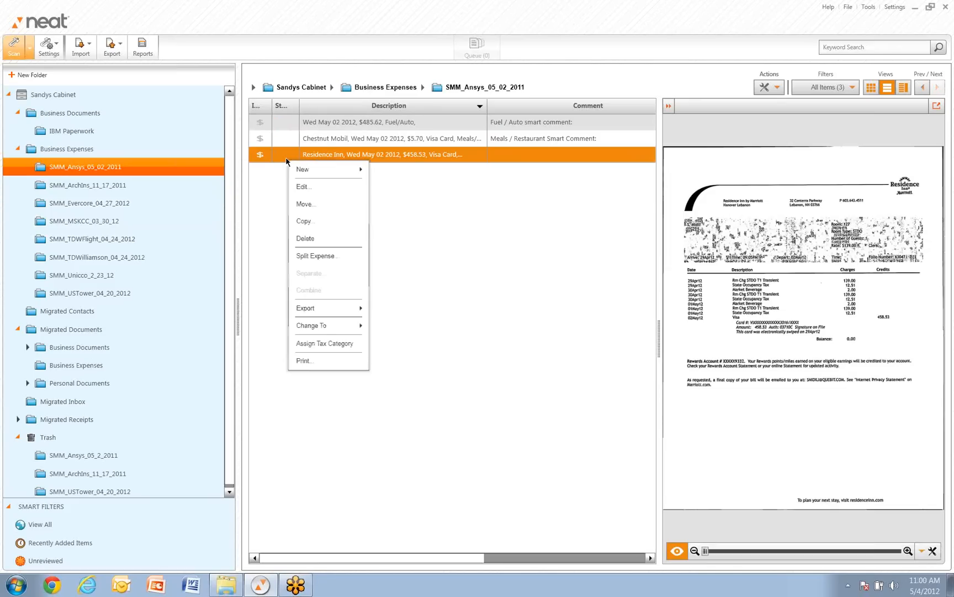
{"action": "right_click", "coordinate": [294, 112]}
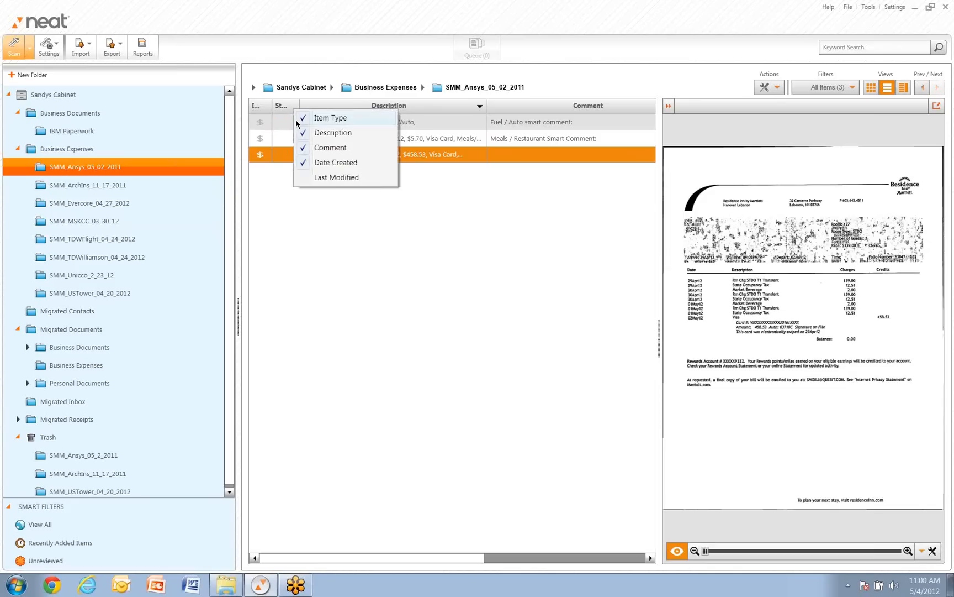
{"action": "left_click", "coordinate": [438, 288]}
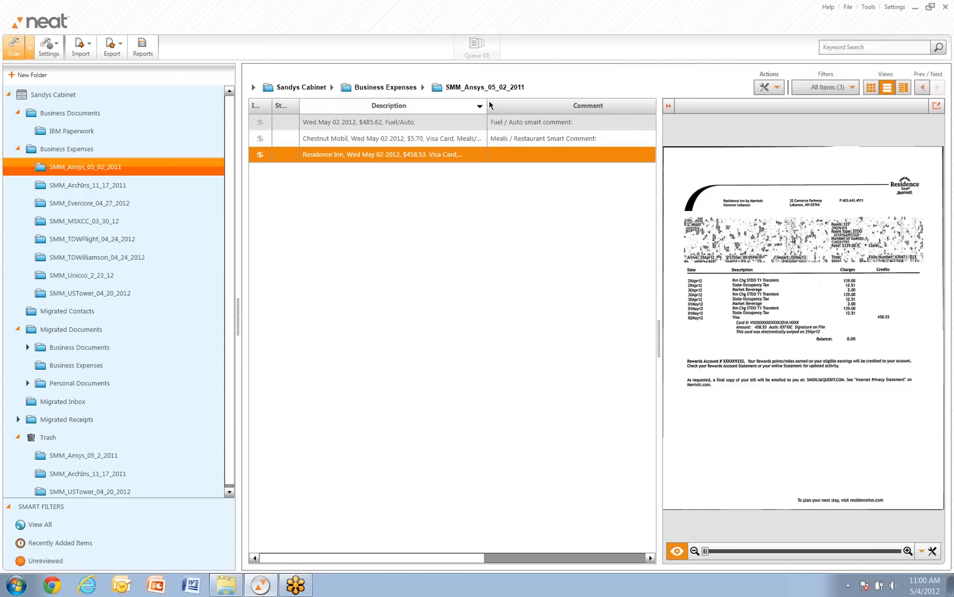
Step: Widen the Description and Comment columns and scroll across to the Date Created column
{"action": "mouse_move", "coordinate": [487, 104]}
{"action": "left_mouse_down"}
{"action": "mouse_move", "coordinate": [510, 107]}
{"action": "mouse_move", "coordinate": [446, 99]}
{"action": "mouse_move", "coordinate": [487, 102]}
{"action": "mouse_move", "coordinate": [471, 105]}
{"action": "left_mouse_up"}
{"action": "left_click_drag", "start_coordinate": [472, 557], "coordinate": [534, 558]}
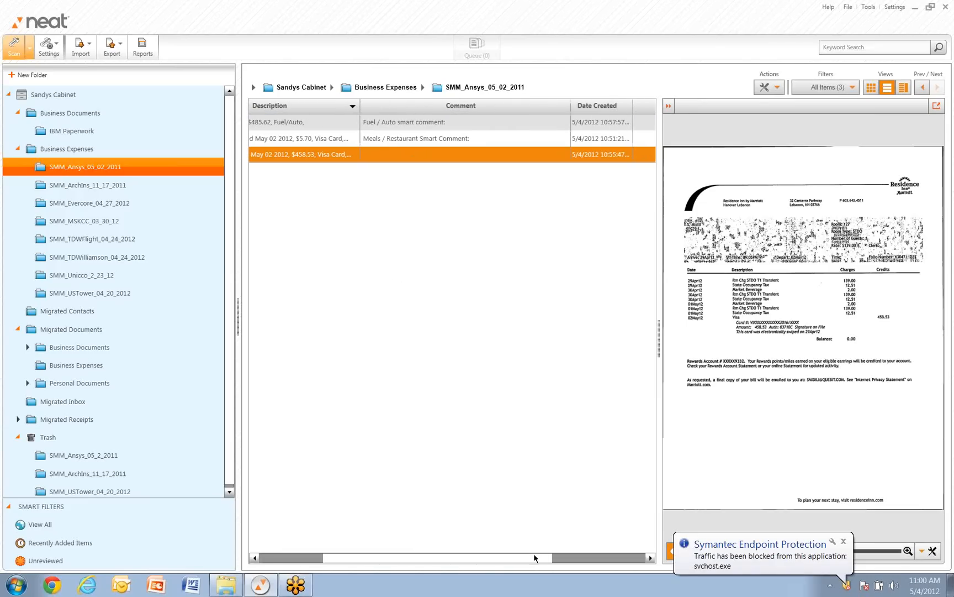
{"action": "left_click_drag", "start_coordinate": [572, 105], "coordinate": [649, 104]}
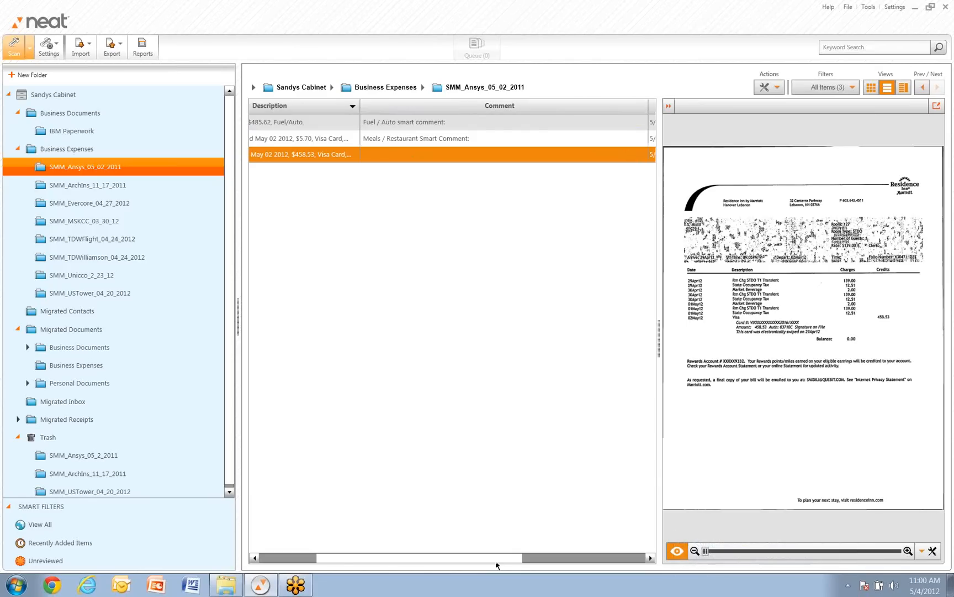
{"action": "left_click_drag", "start_coordinate": [523, 558], "coordinate": [277, 532]}
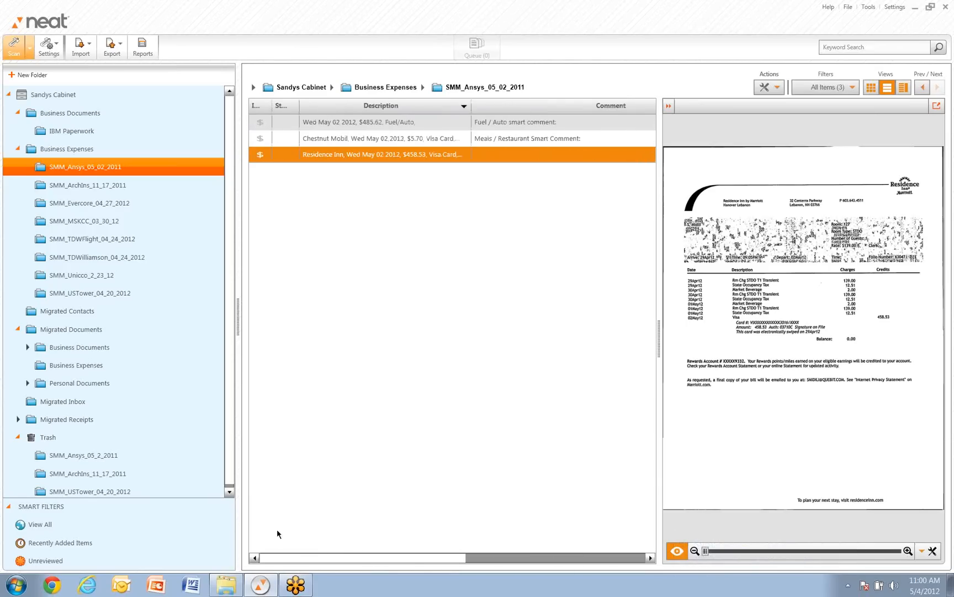
{"action": "left_click_drag", "start_coordinate": [471, 105], "coordinate": [531, 105]}
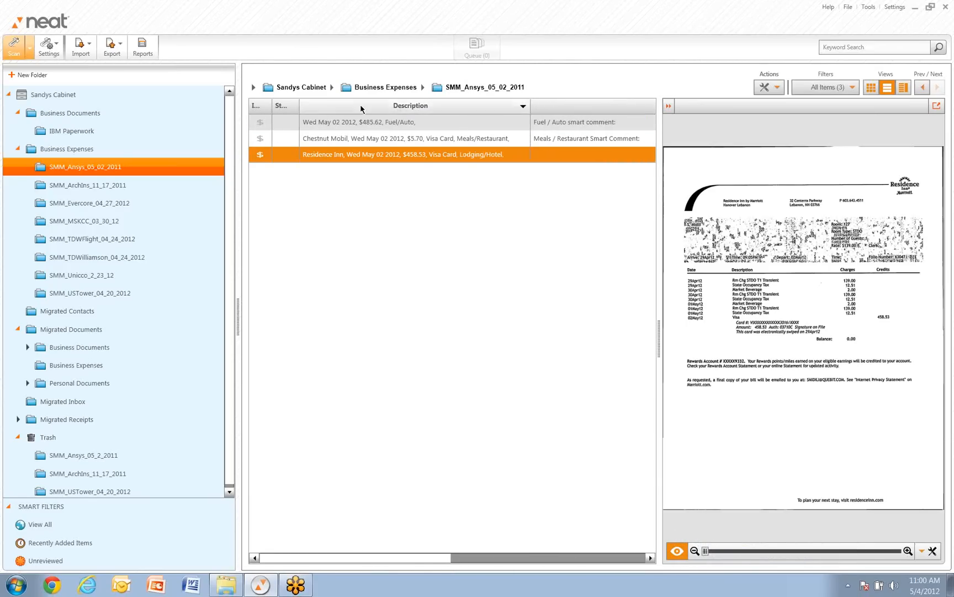
{"action": "left_click_drag", "start_coordinate": [441, 559], "coordinate": [655, 547]}
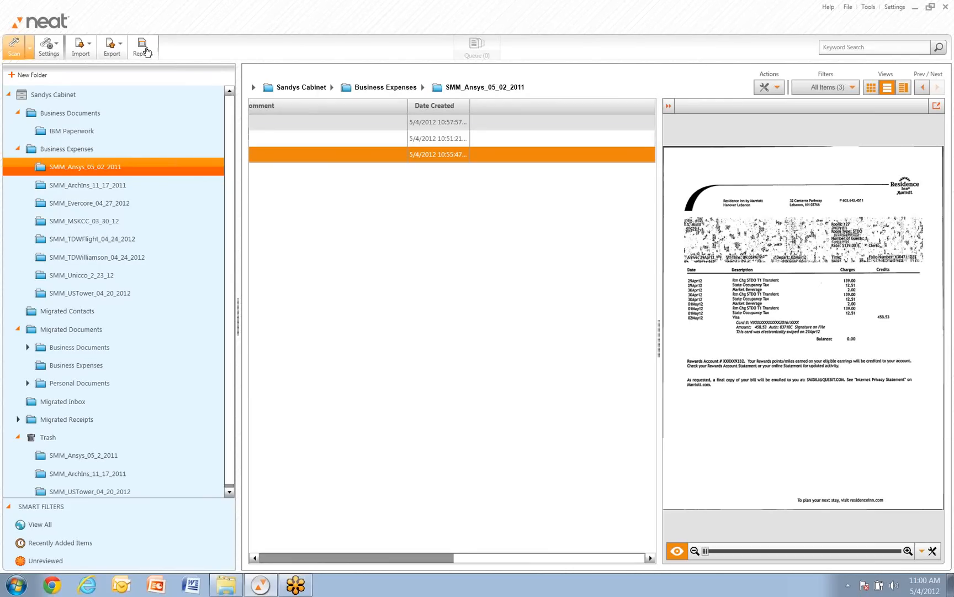
Step: Launch the Report Creator Wizard with Expense Report and advance to Step 3 Report Options
{"action": "left_click", "coordinate": [148, 53]}
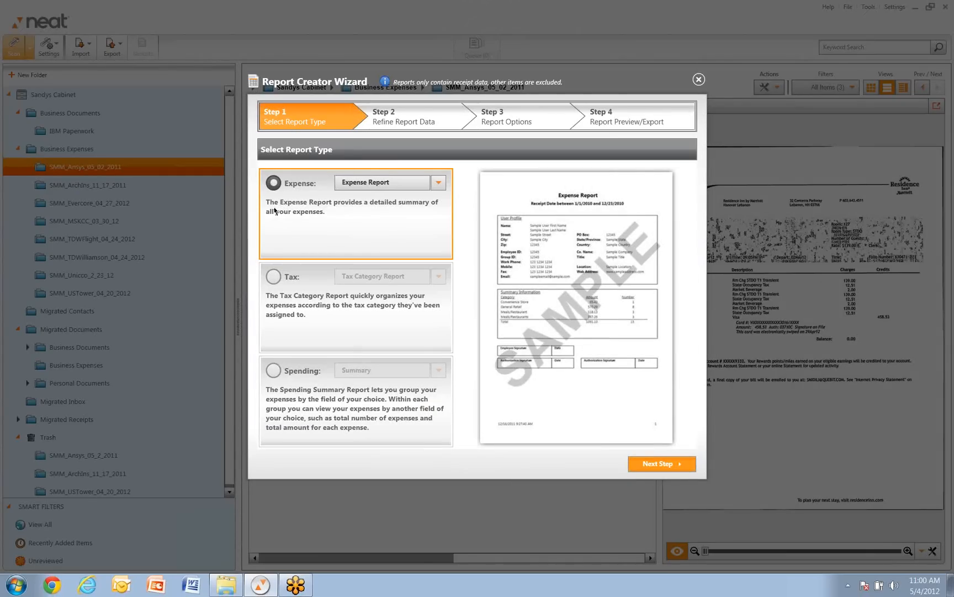
{"action": "left_click", "coordinate": [659, 465]}
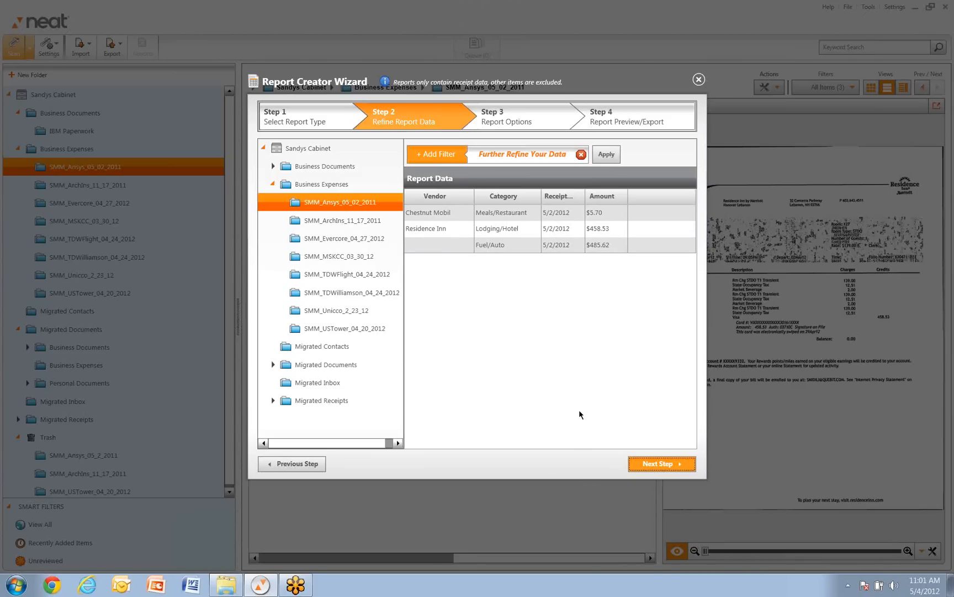
{"action": "left_click", "coordinate": [647, 469]}
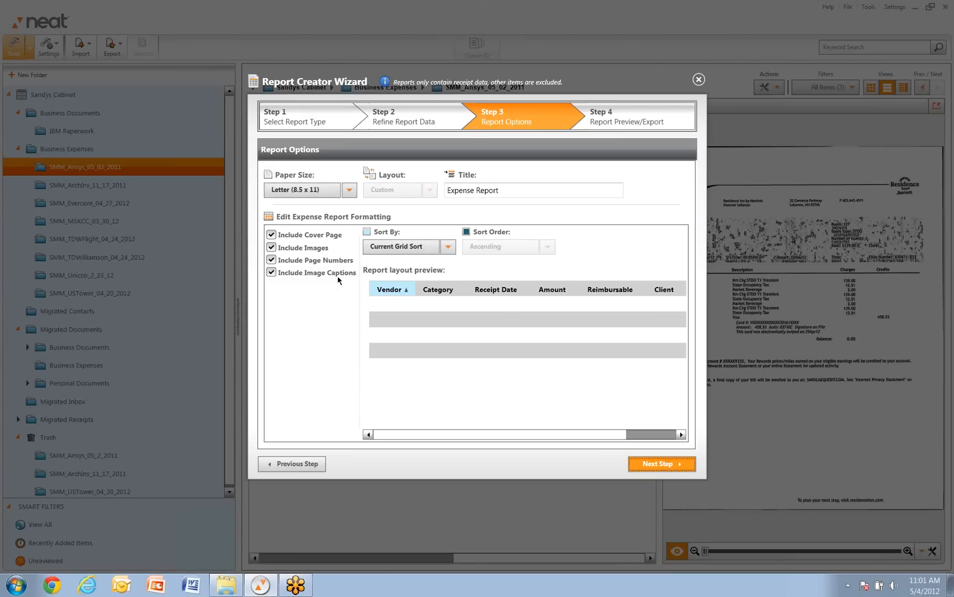
Step: Sort the report by Category, check the Comment column in the layout preview, then advance to Report Preview/Export
{"action": "left_click", "coordinate": [448, 248]}
{"action": "left_click", "coordinate": [416, 304]}
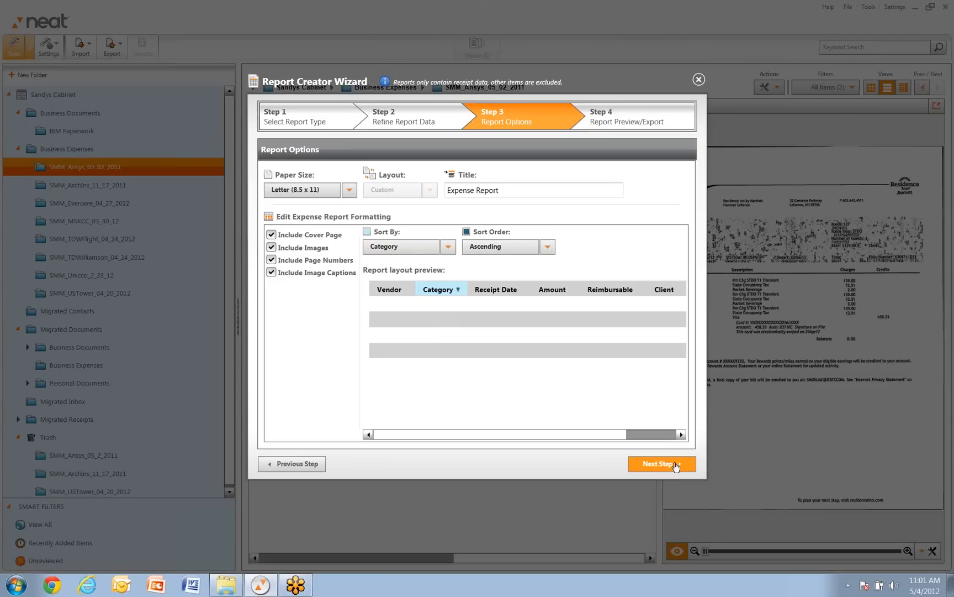
{"action": "left_click", "coordinate": [682, 434]}
{"action": "left_click", "coordinate": [682, 434]}
{"action": "left_click", "coordinate": [681, 435]}
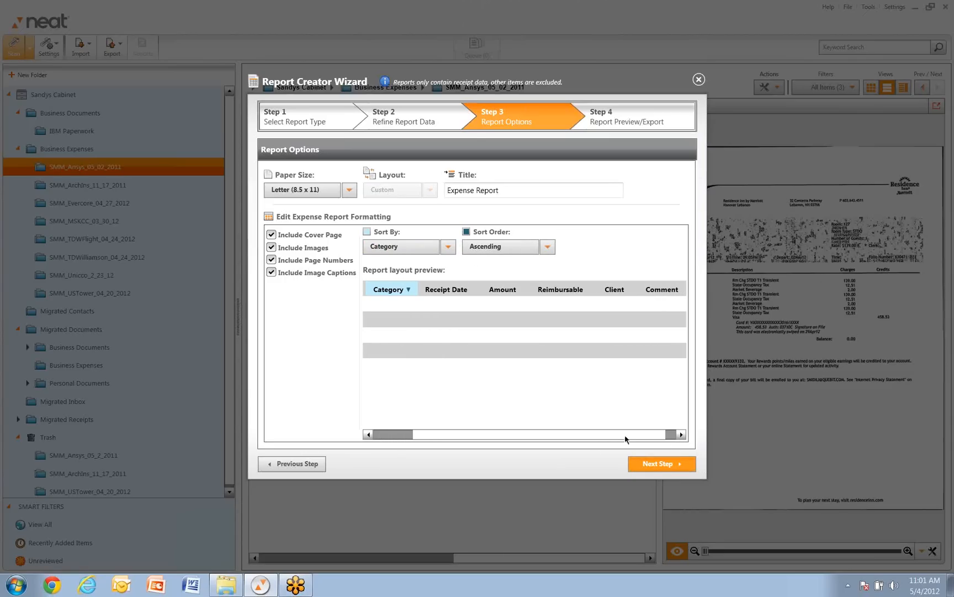
{"action": "left_click", "coordinate": [646, 471]}
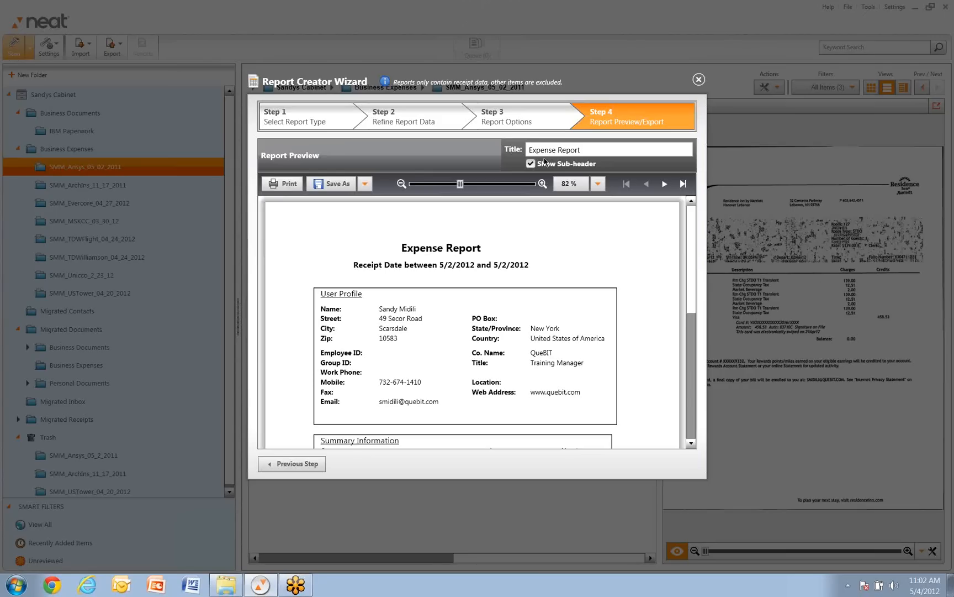
Step: Export the expense report as an Acrobat PDF named SMM_Ansys_05_02_2011
{"action": "left_click", "coordinate": [341, 186]}
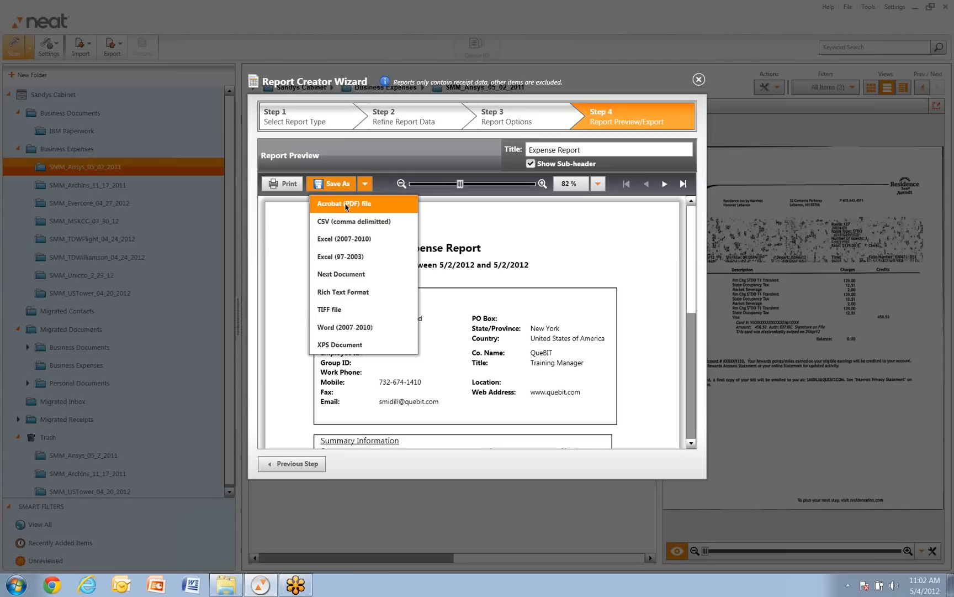
{"action": "left_click", "coordinate": [345, 204]}
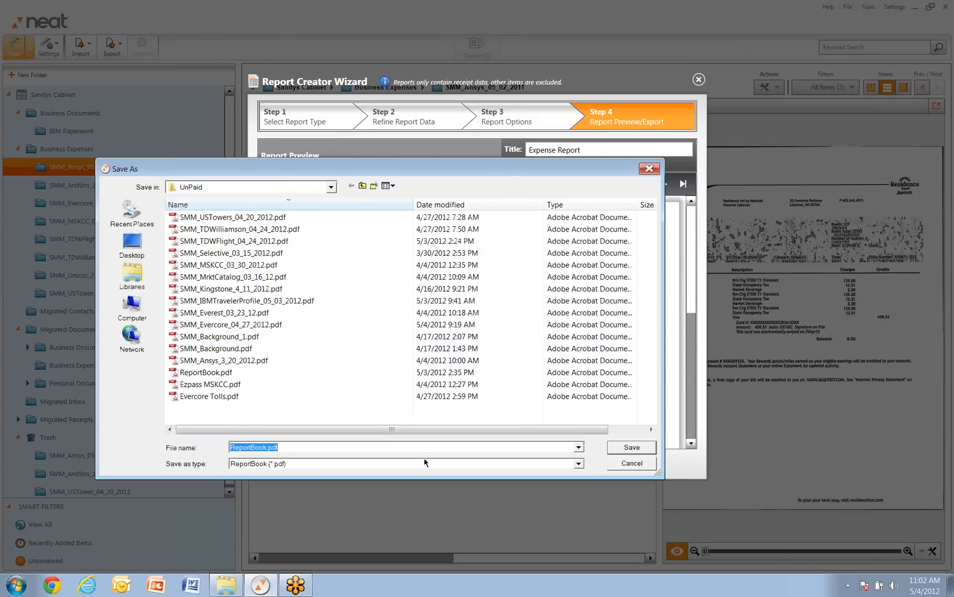
{"action": "type", "text": "SMM"}
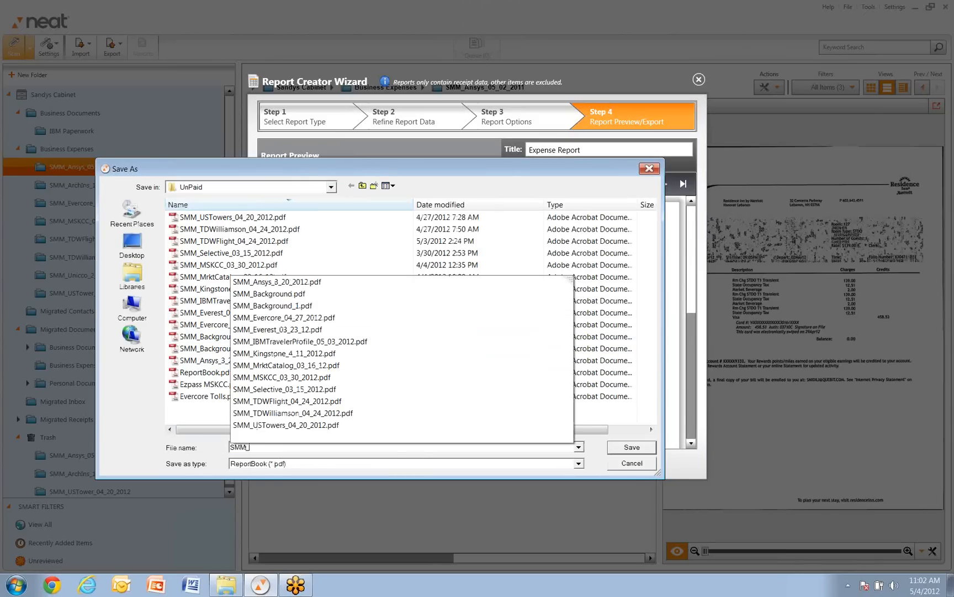
{"action": "type", "text": "_An"}
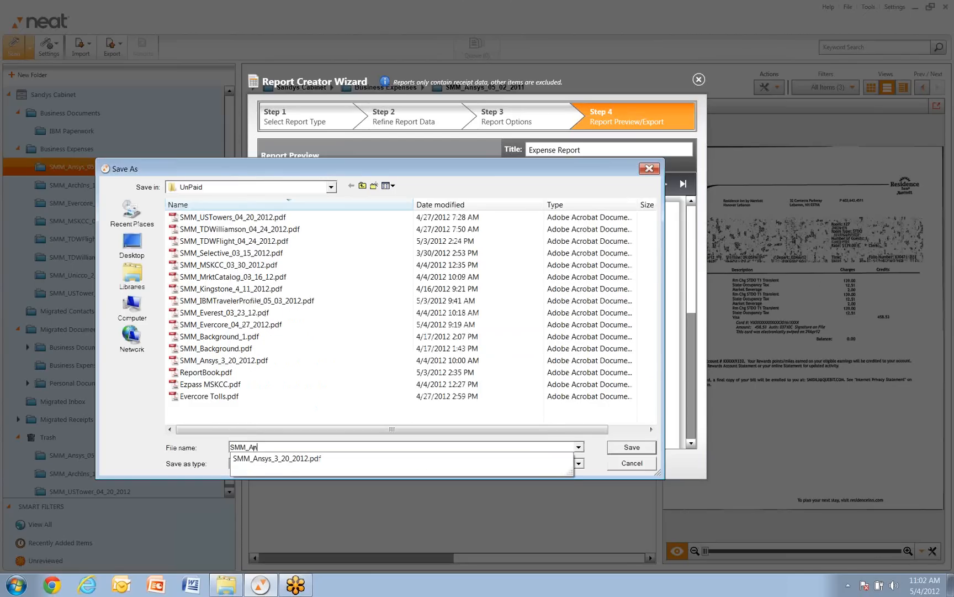
{"action": "type", "text": "sys"}
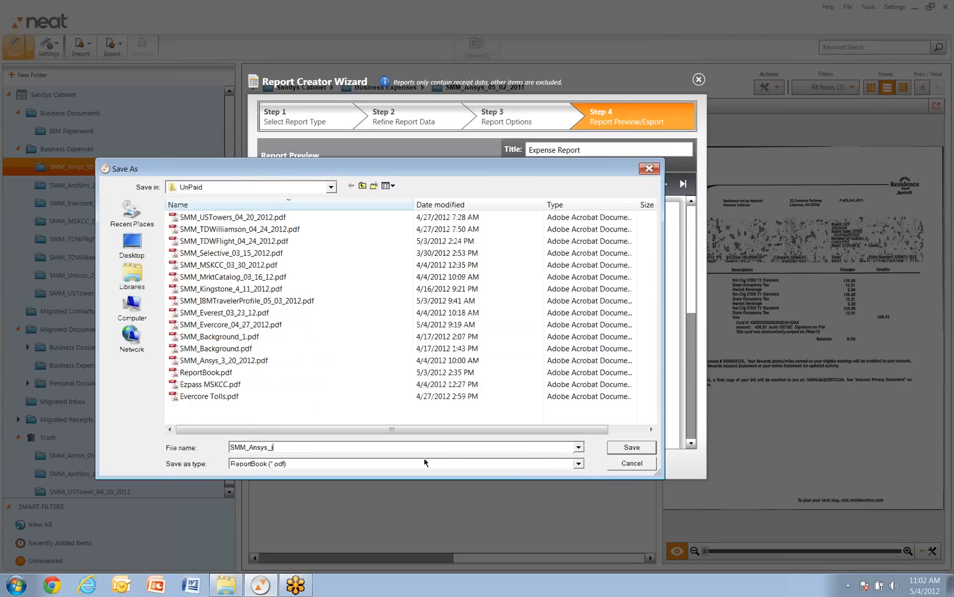
{"action": "type", "text": "_05_"}
{"action": "type", "text": "02"}
{"action": "type", "text": "_20"}
{"action": "type", "text": "11"}
{"action": "key", "text": "Return"}
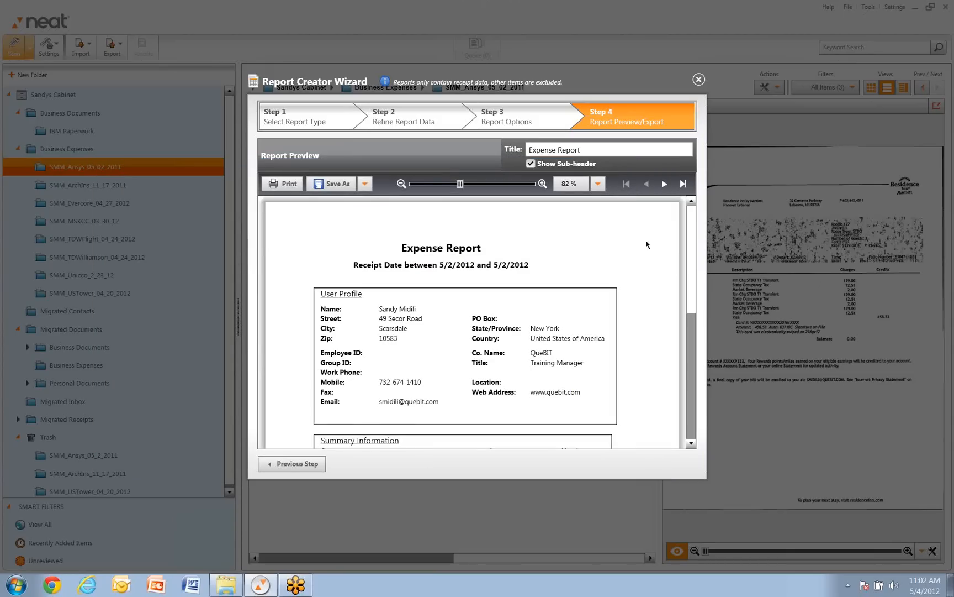
Step: Review the report's summary page and the commented expense table in the preview
{"action": "scroll", "coordinate": [696, 271], "scroll_direction": "down", "scroll_amount": 10}
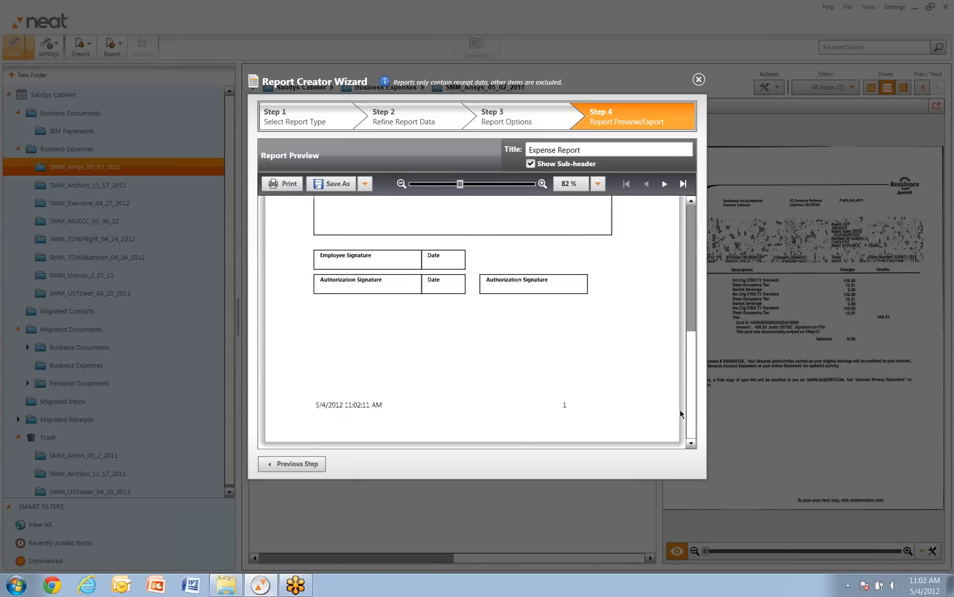
{"action": "scroll", "coordinate": [683, 394], "scroll_direction": "up", "scroll_amount": 2}
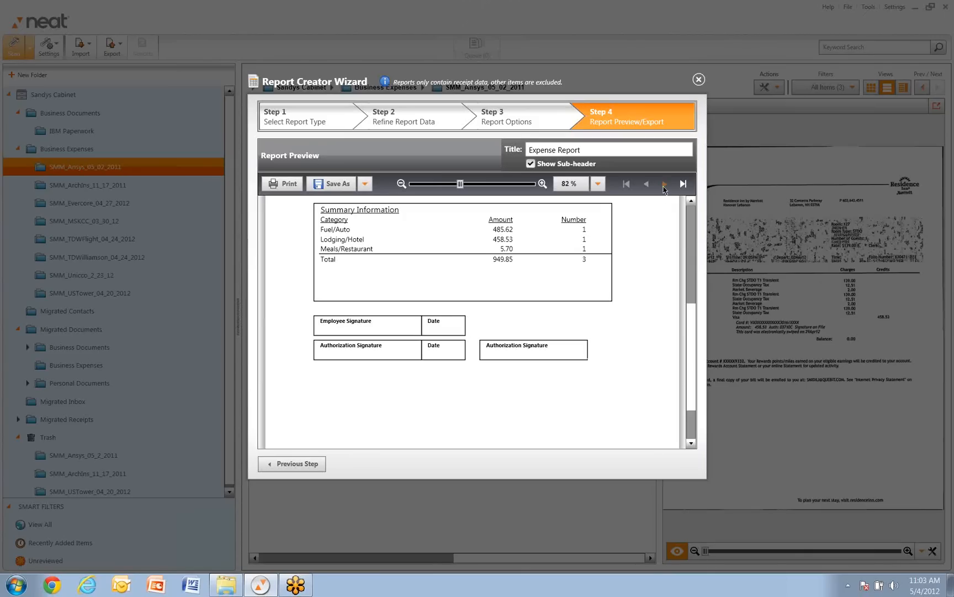
{"action": "left_click", "coordinate": [665, 184]}
{"action": "scroll", "coordinate": [583, 309], "scroll_direction": "down", "scroll_amount": 3}
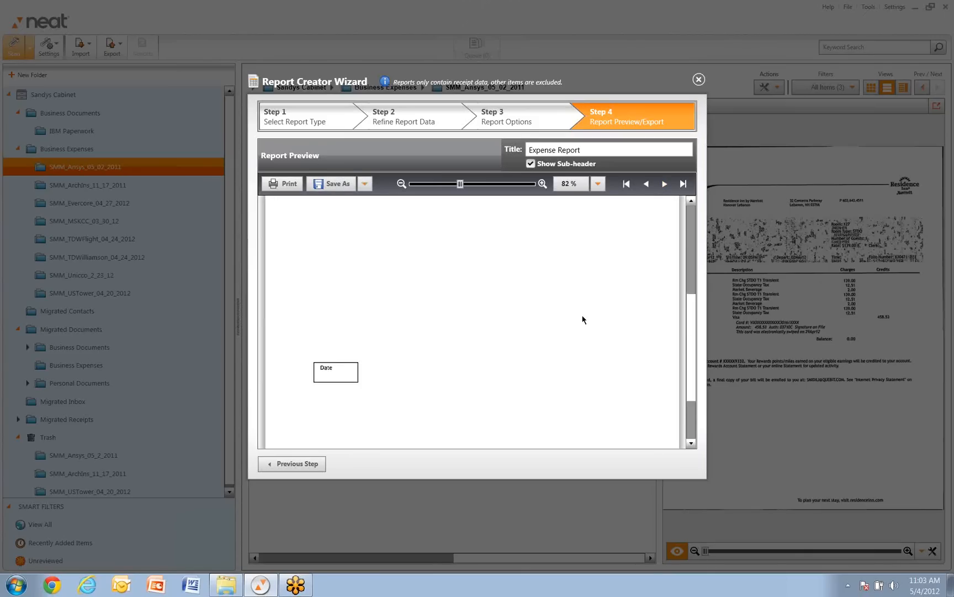
{"action": "left_click", "coordinate": [664, 188]}
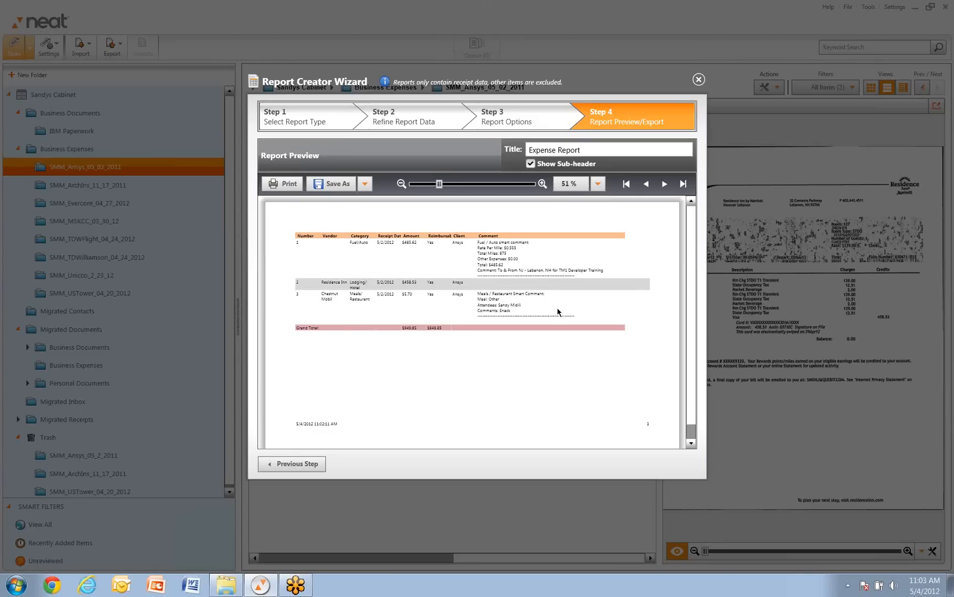
Step: Scroll through the receipt image pages, then close the Report Creator Wizard
{"action": "left_click", "coordinate": [663, 185]}
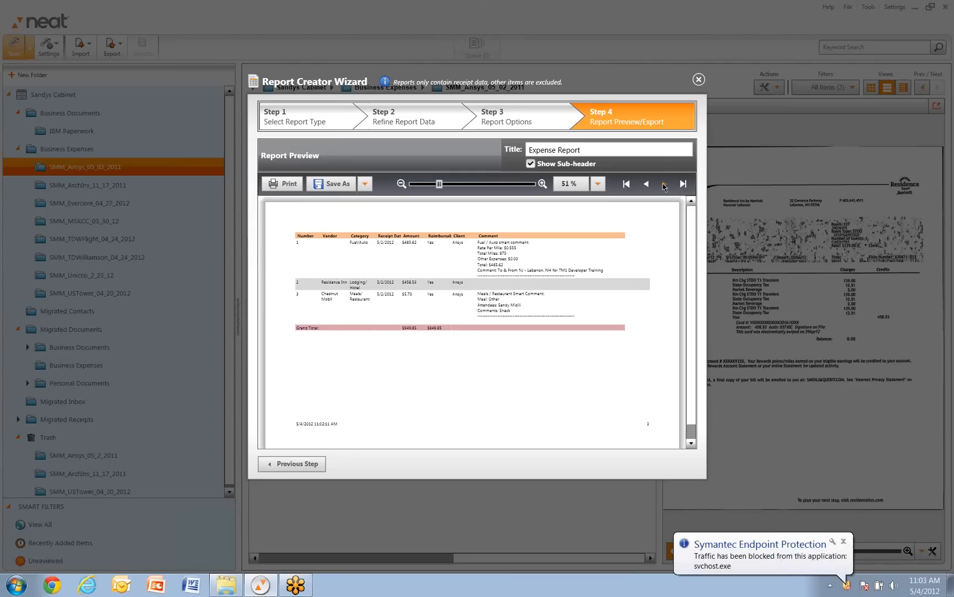
{"action": "scroll", "coordinate": [554, 334], "scroll_direction": "down", "scroll_amount": 7}
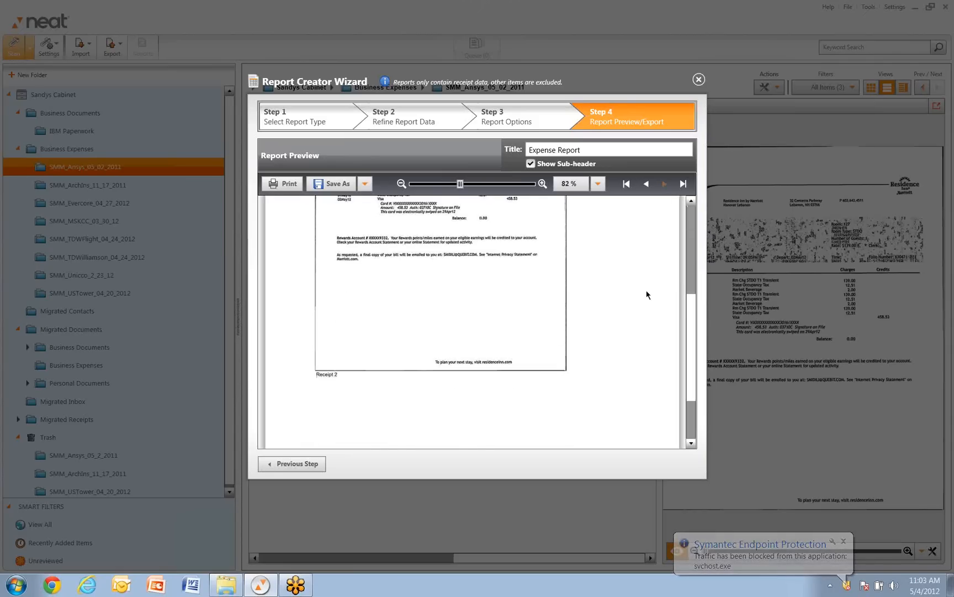
{"action": "scroll", "coordinate": [596, 330], "scroll_direction": "down", "scroll_amount": 5}
{"action": "scroll", "coordinate": [596, 329], "scroll_direction": "down", "scroll_amount": 3}
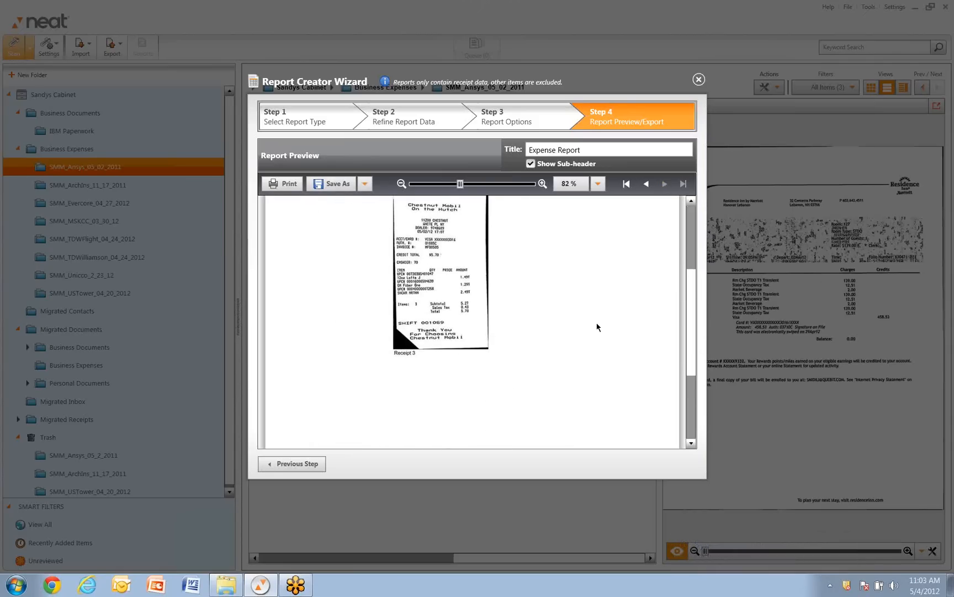
{"action": "scroll", "coordinate": [597, 327], "scroll_direction": "down", "scroll_amount": 1}
{"action": "scroll", "coordinate": [597, 327], "scroll_direction": "down", "scroll_amount": 3}
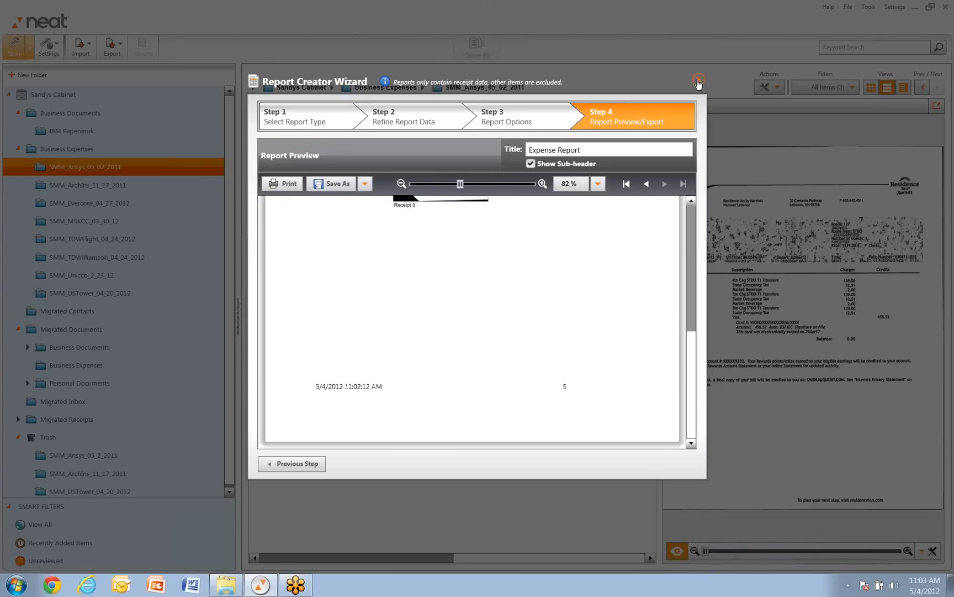
{"action": "left_click", "coordinate": [698, 81]}
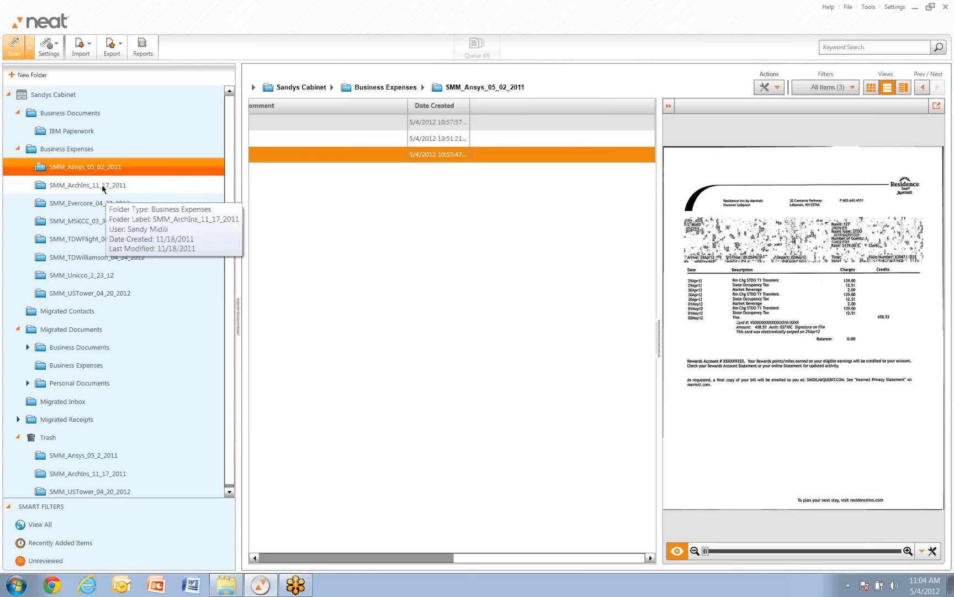
Step: Open the SMM_Evercore_04_27_2012 folder under Business Expenses and bring up the Vendor column chooser
{"action": "left_click", "coordinate": [85, 152]}
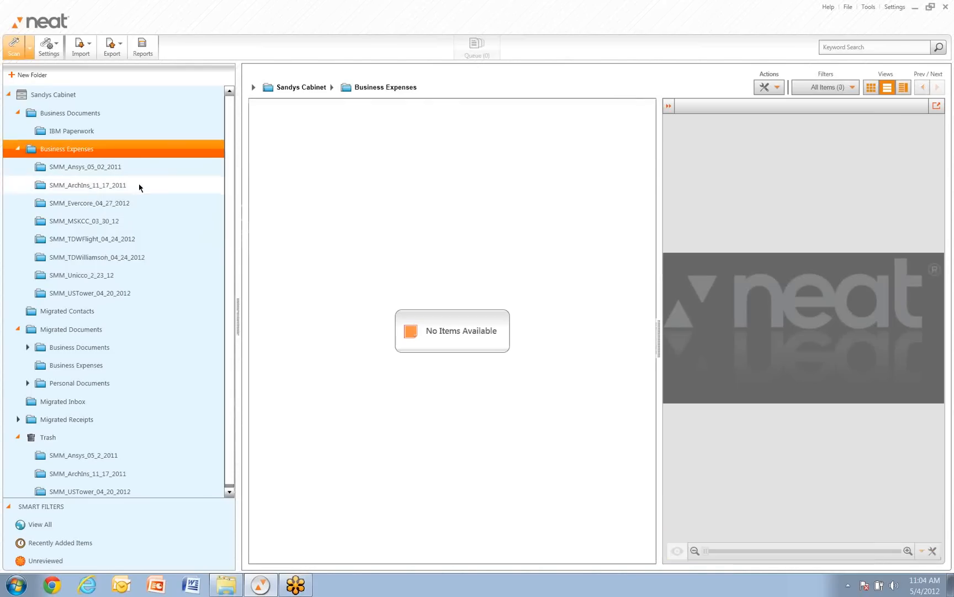
{"action": "left_click", "coordinate": [102, 191]}
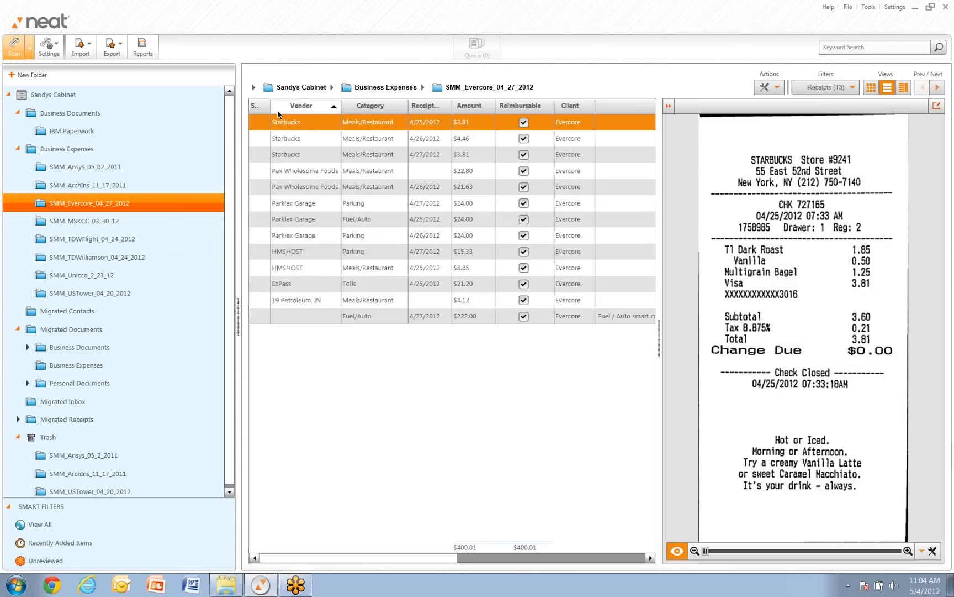
{"action": "right_click", "coordinate": [279, 114]}
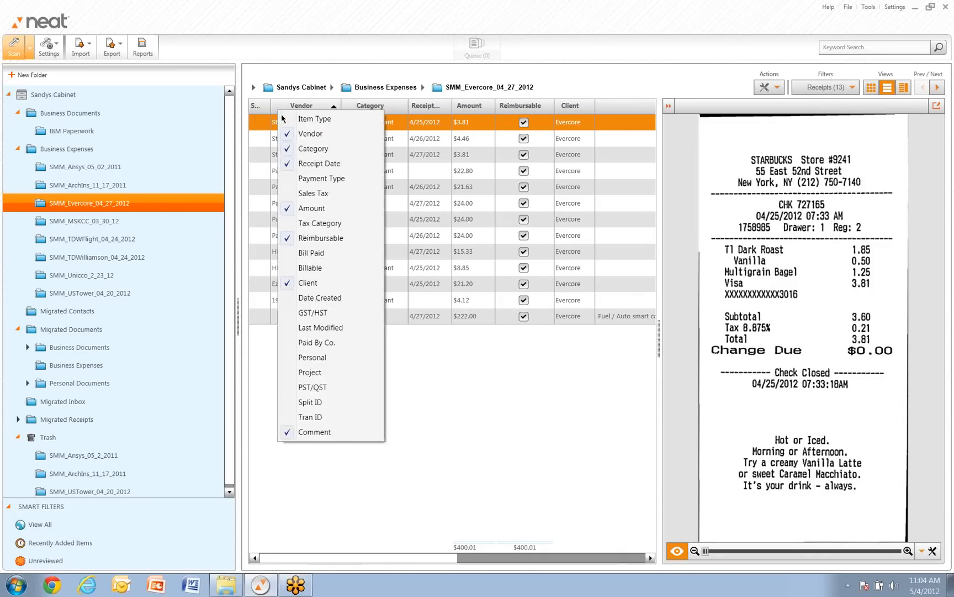